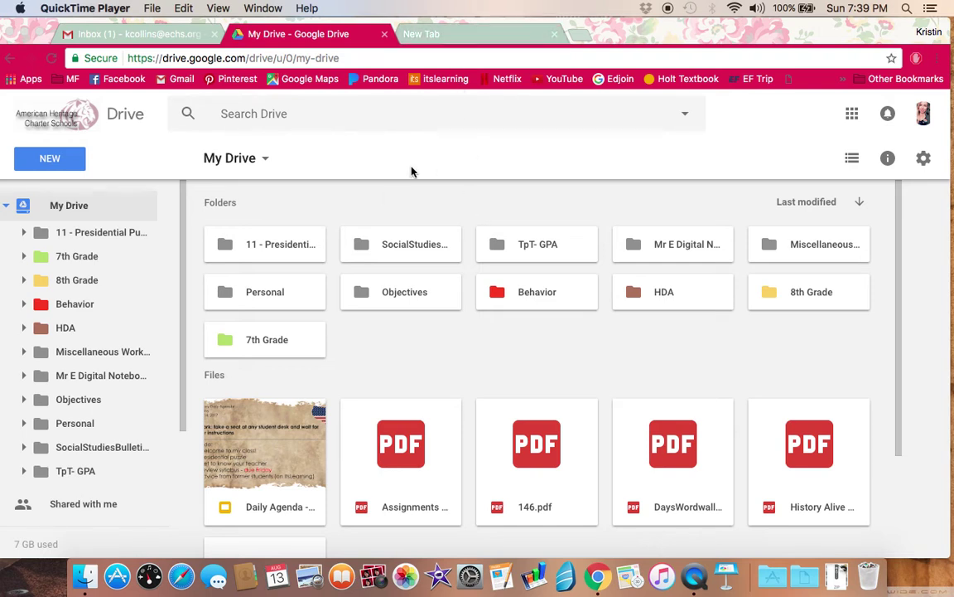
# Step: Load ahcs.itslearning.com, the American Heritage Charter Schools login page, in the empty new Chrome tab
pyautogui.click(412, 34)
pyautogui.click(377, 56)
pyautogui.write('ahcs')
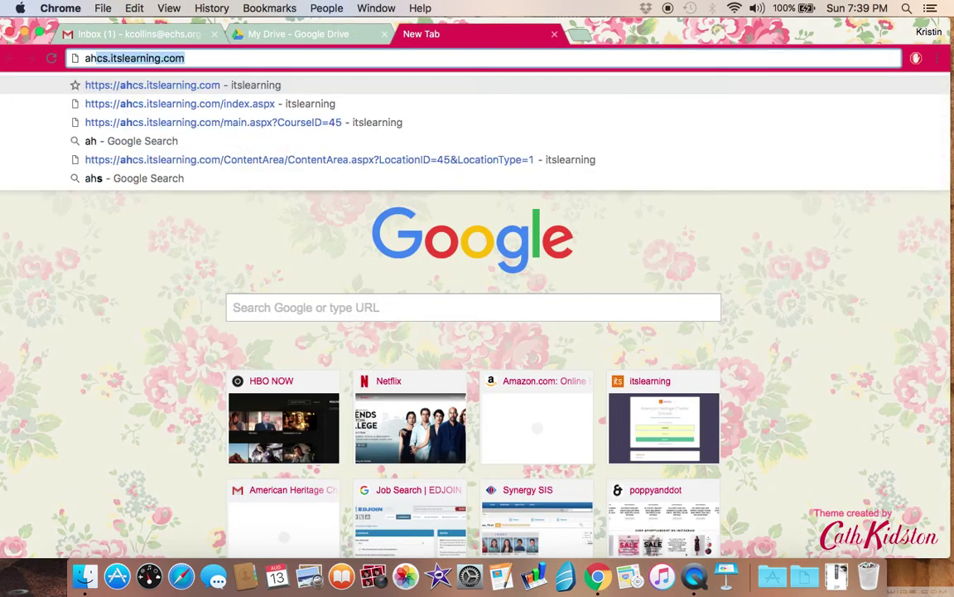
pyautogui.write('.i')
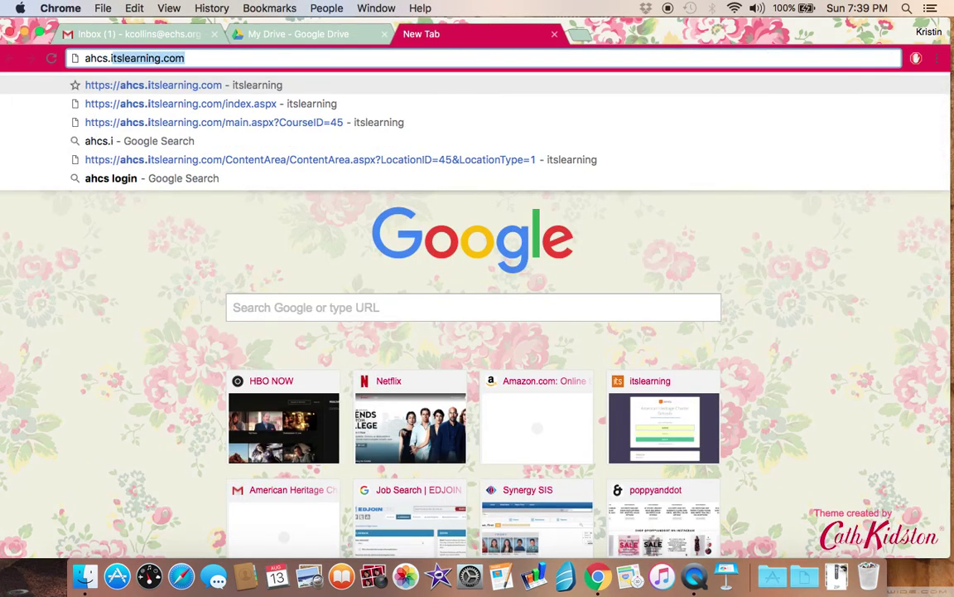
pyautogui.write('tslearning.com')
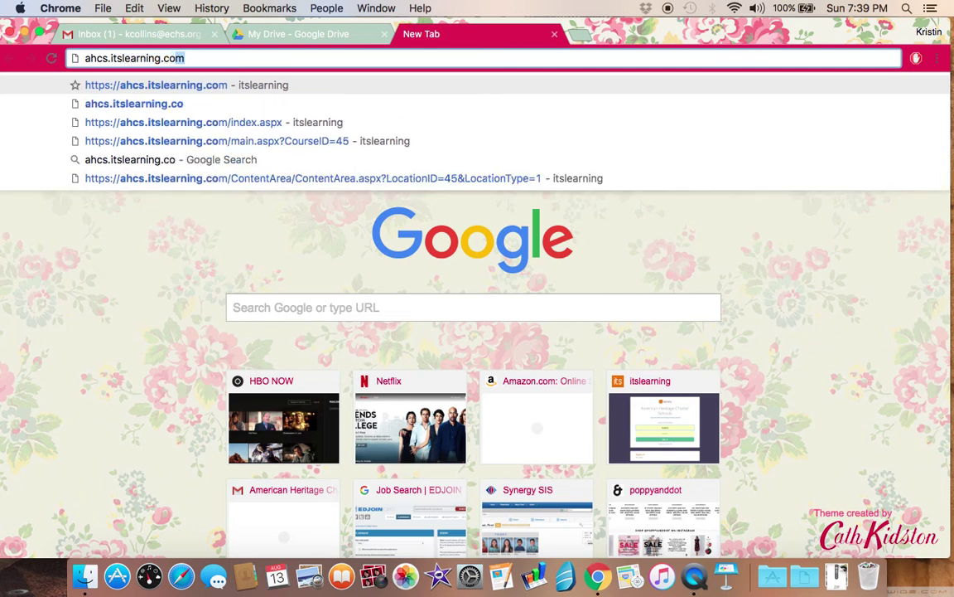
pyautogui.press('Return')
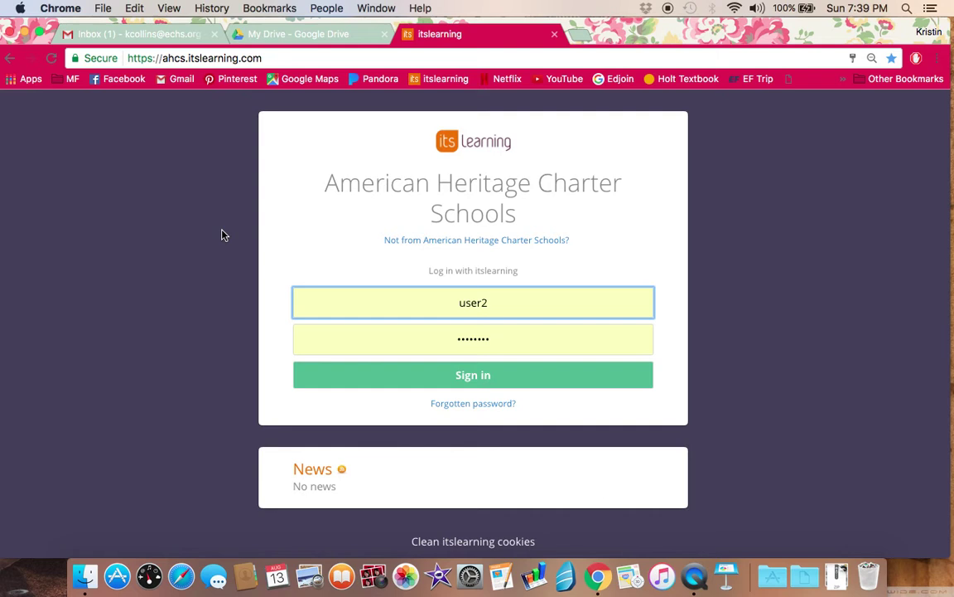
pyautogui.doubleClick(511, 301)
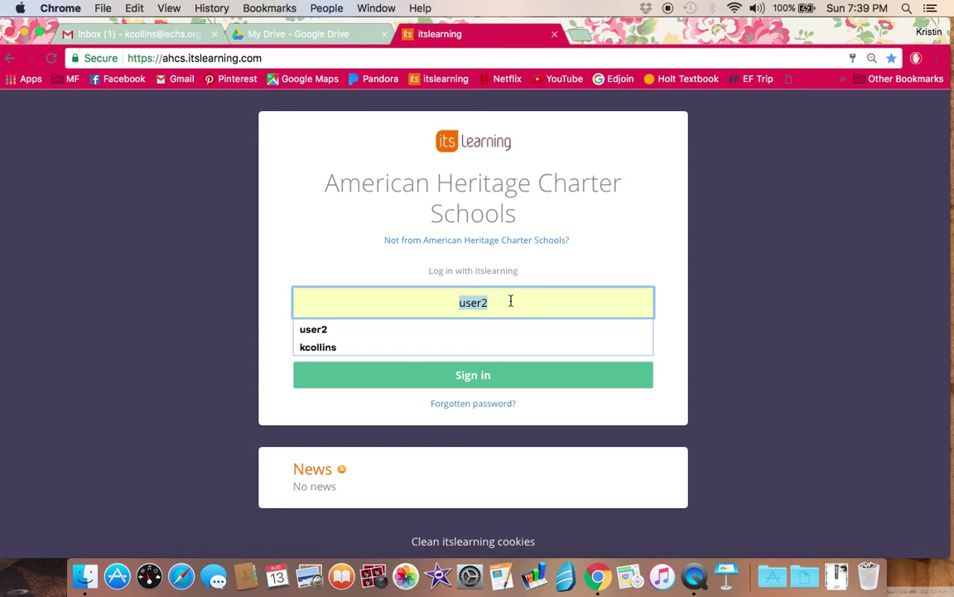
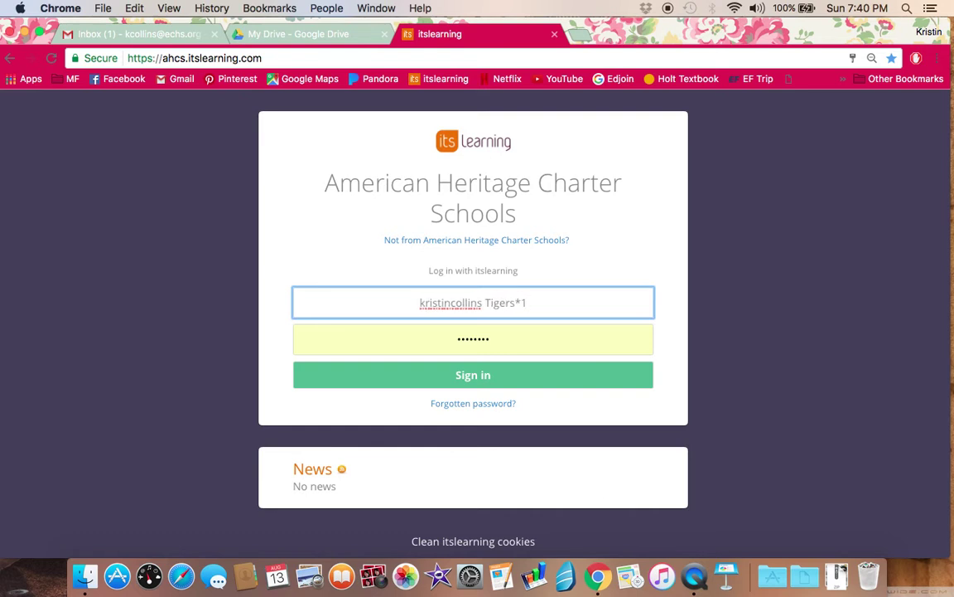
pyautogui.moveTo(541, 309); pyautogui.dragTo(488, 301)
pyautogui.click(486, 337)
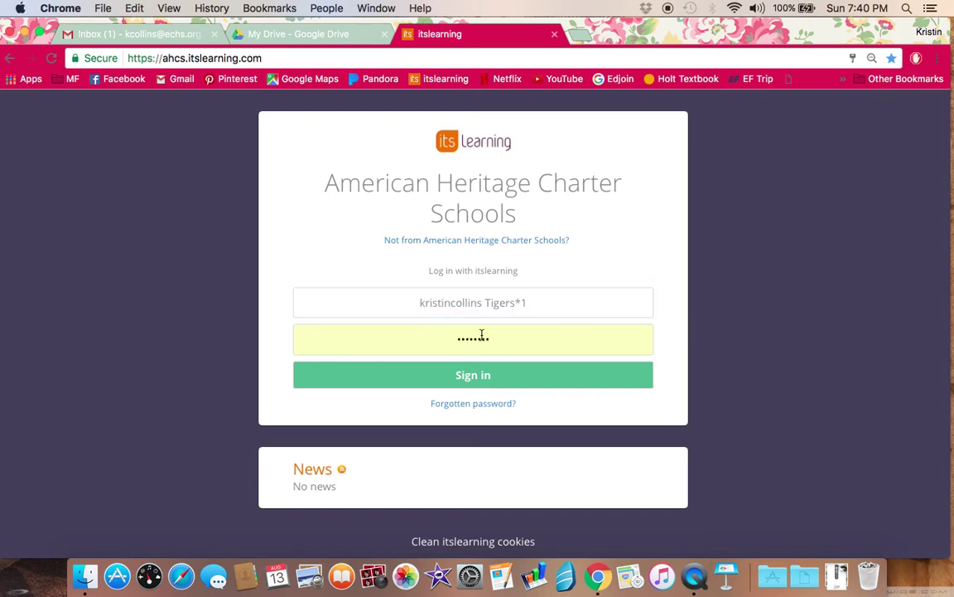
pyautogui.tripleClick(539, 303)
pyautogui.click(475, 328)
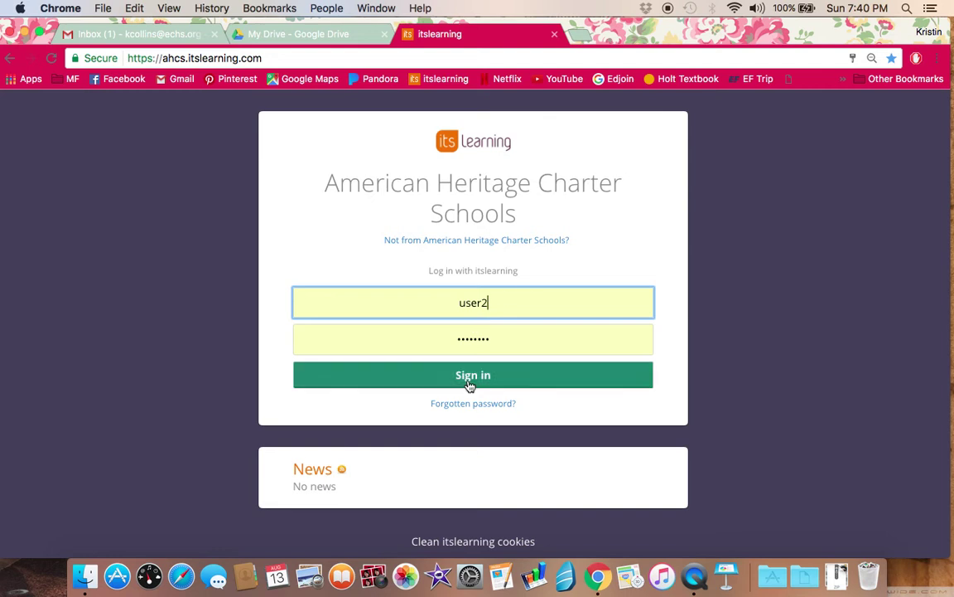
# Step: Sign in with the prefilled test student credentials and wait for the school dashboard
pyautogui.click(511, 381)
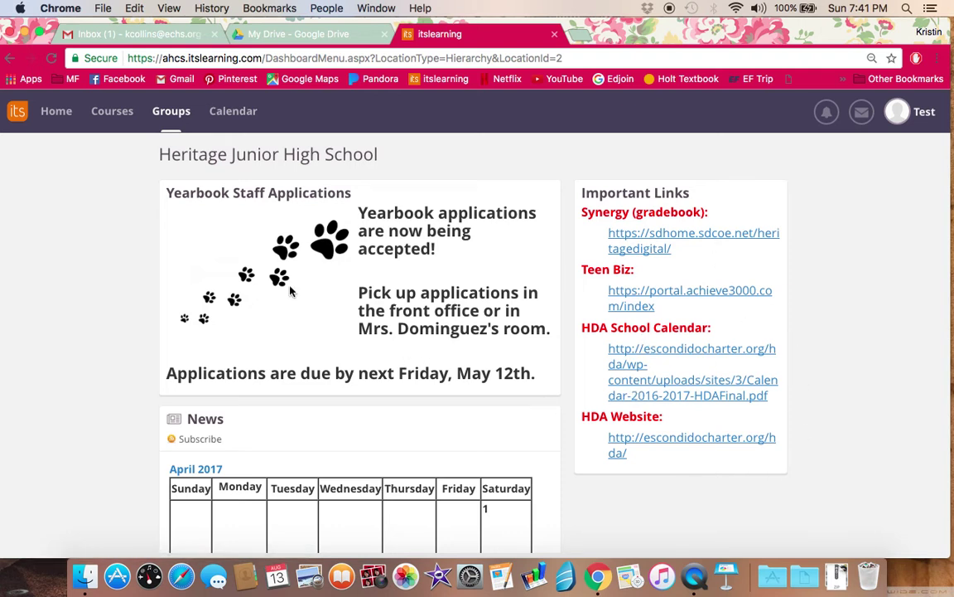
# Step: Choose Grade 8: U.S. History (Cartridge) from the Courses list and highlight the 9/28 event date
pyautogui.click(118, 119)
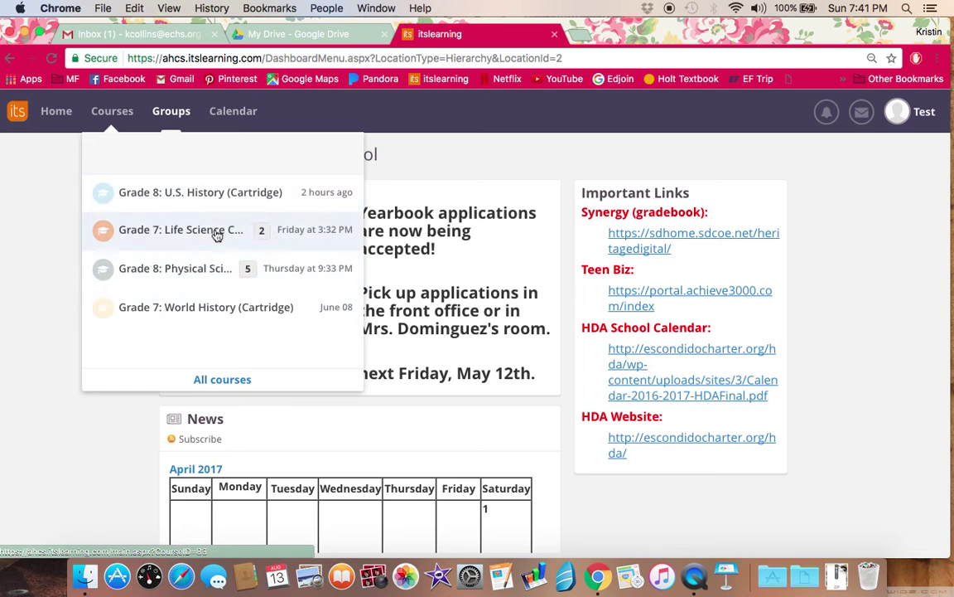
pyautogui.click(210, 192)
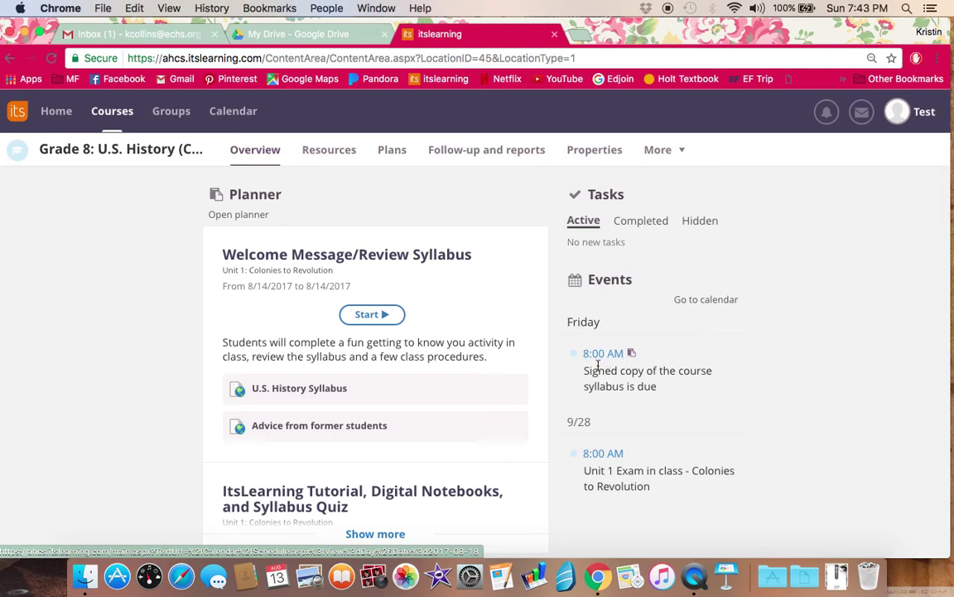
pyautogui.moveTo(568, 421); pyautogui.dragTo(597, 419)
pyautogui.click(611, 424)
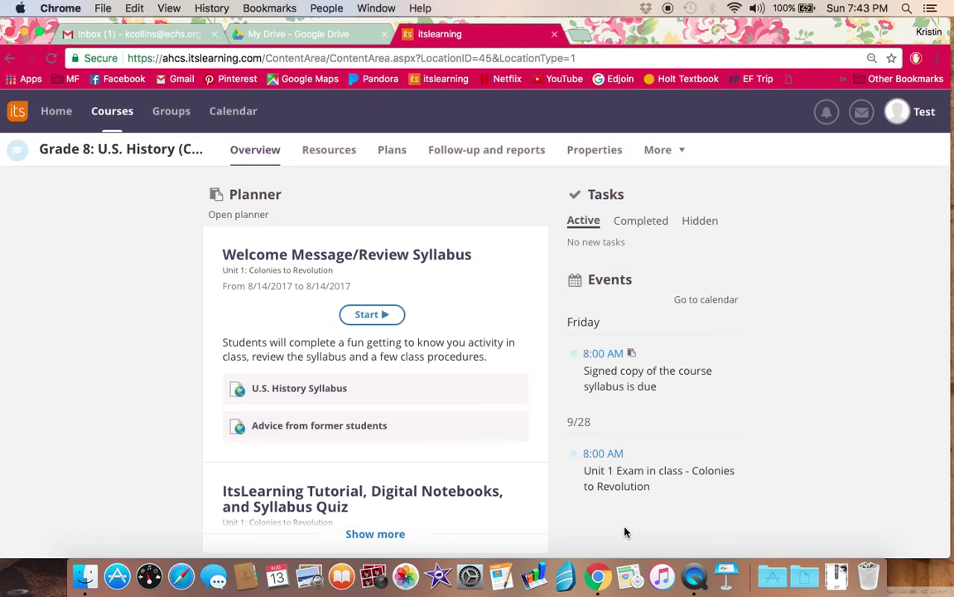
pyautogui.scroll(-5, 532, 424)
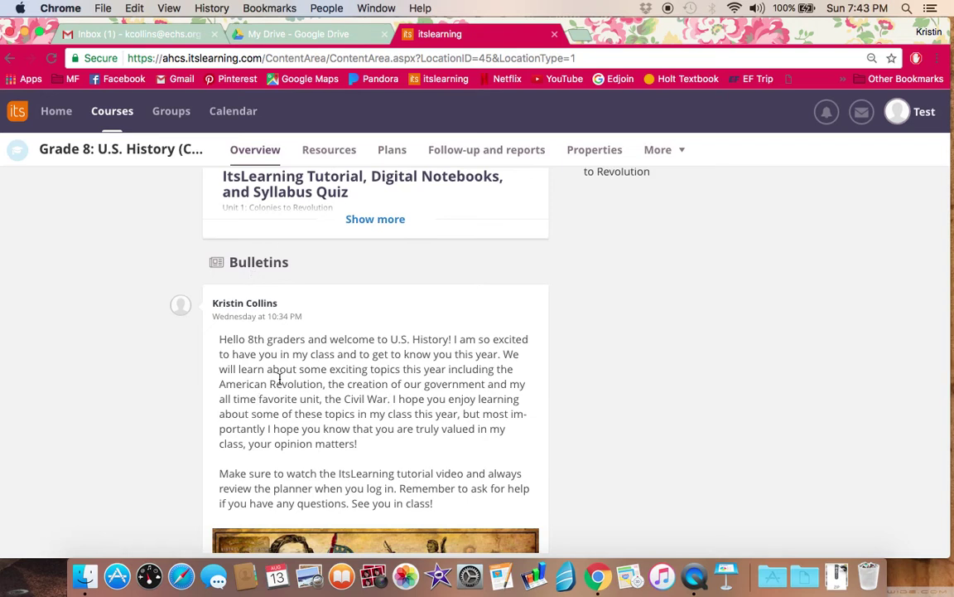
pyautogui.scroll(-2, 282, 377)
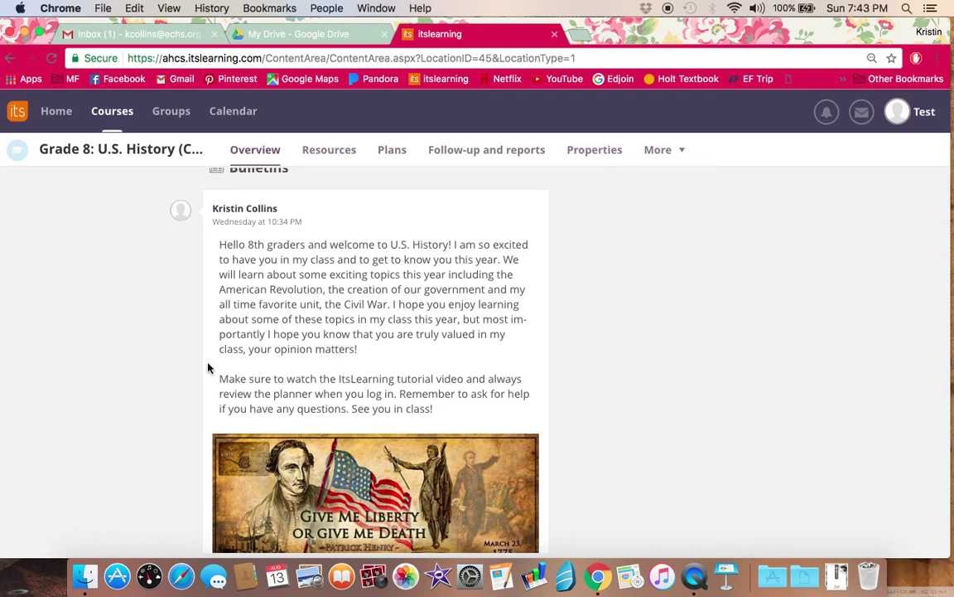
pyautogui.scroll(-5, 208, 368)
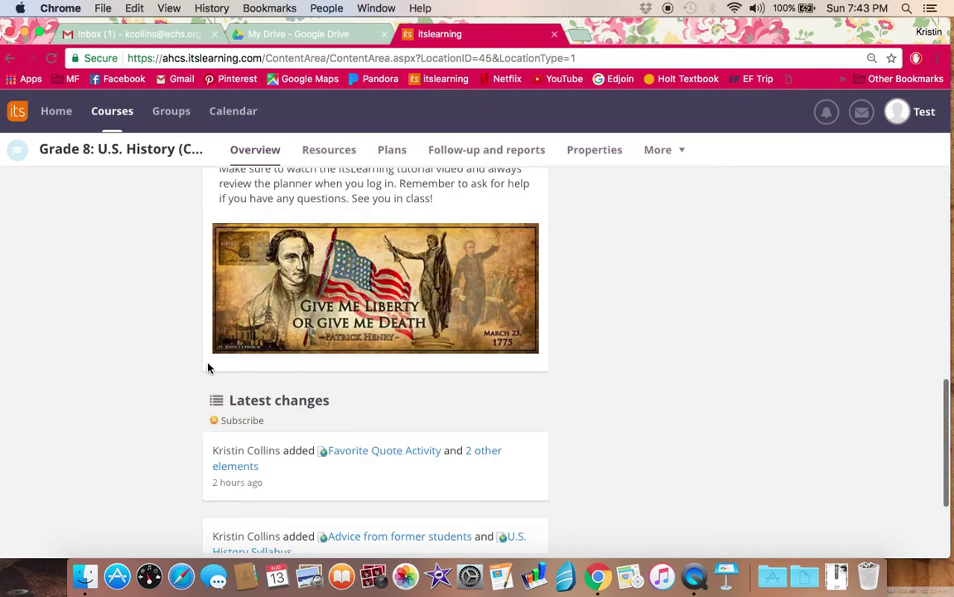
pyautogui.scroll(-1, 208, 368)
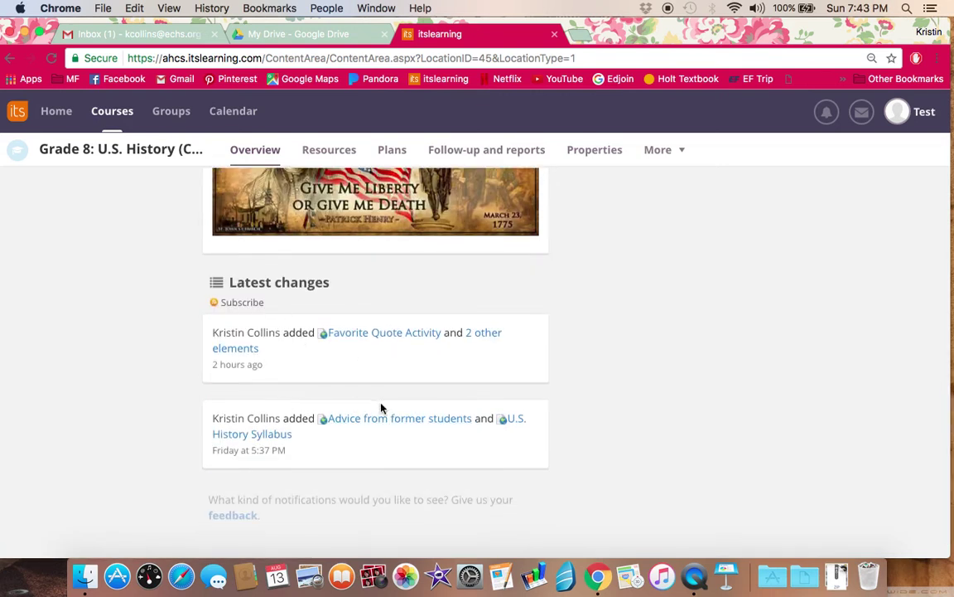
pyautogui.scroll(10, 571, 361)
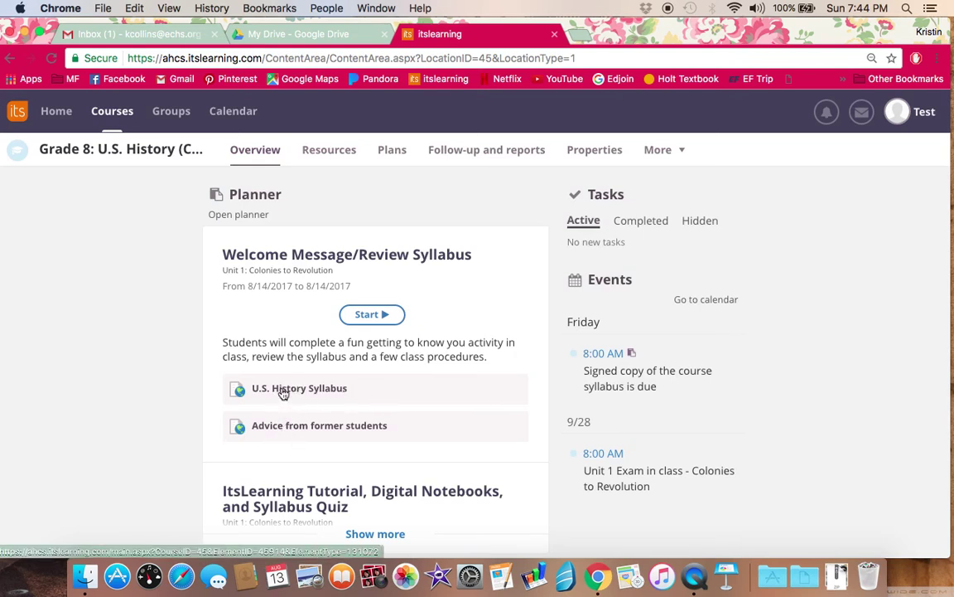
pyautogui.click(283, 392)
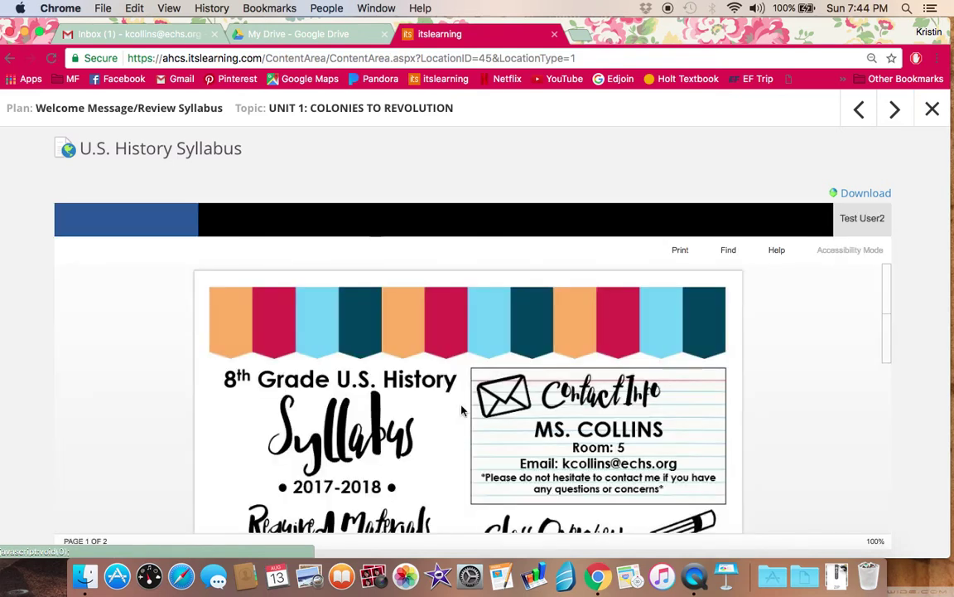
pyautogui.scroll(-1, 485, 331)
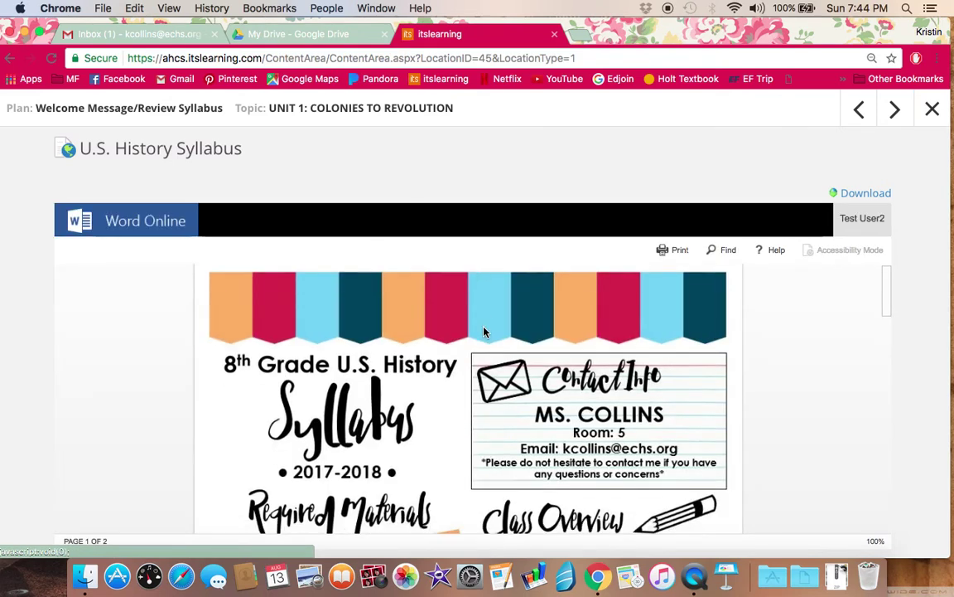
pyautogui.scroll(-20, 485, 332)
pyautogui.scroll(20, 484, 331)
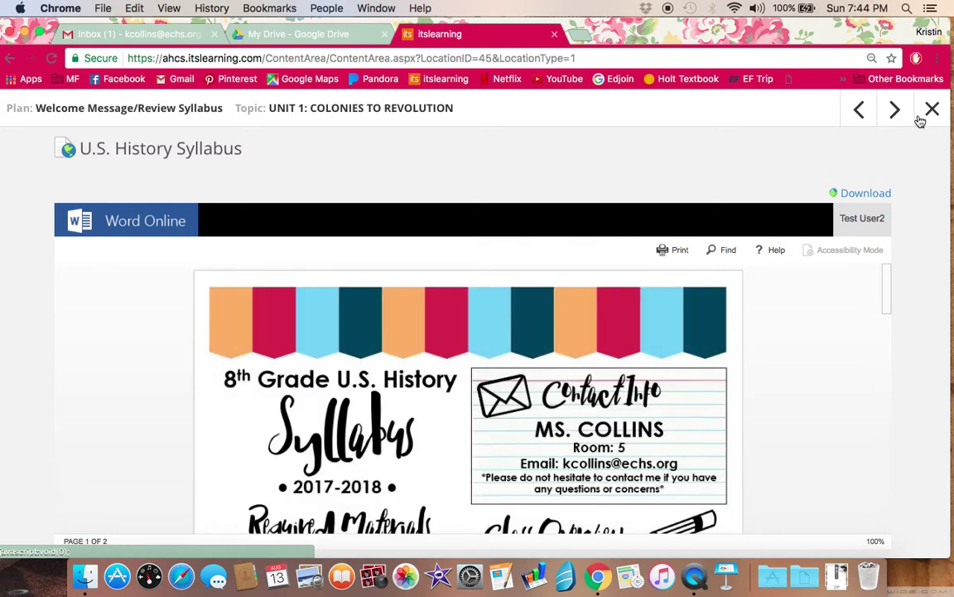
pyautogui.click(931, 111)
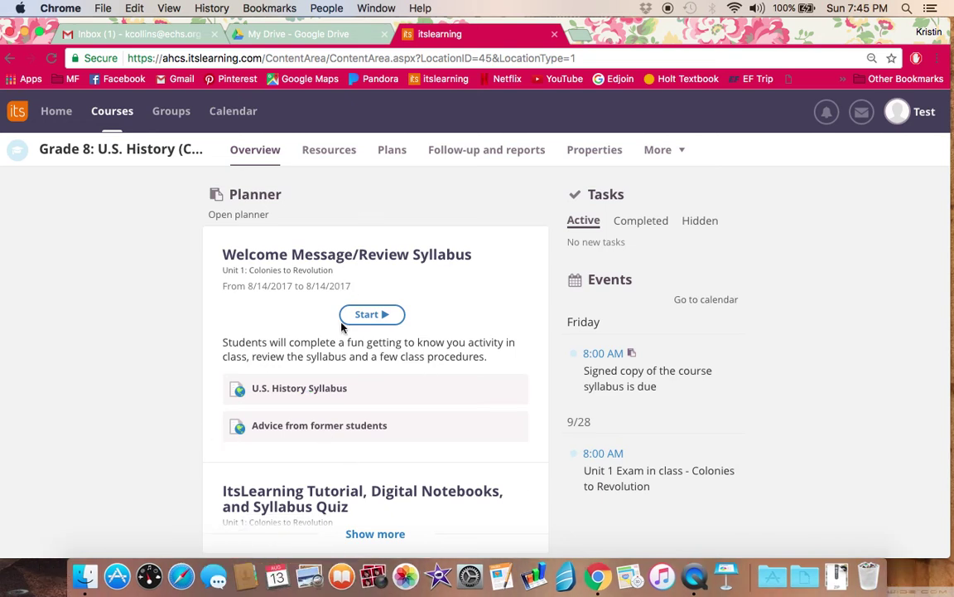
# Step: Expand the planner with Show more and read down its lessons, briefly highlighting the 8/16–8/17/2017 dates
pyautogui.scroll(-3, 218, 320)
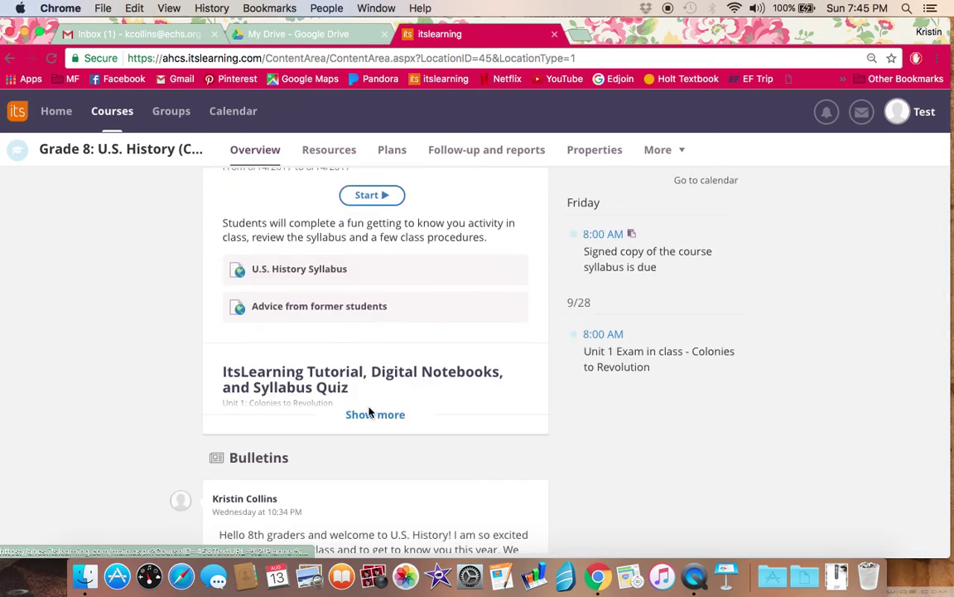
pyautogui.click(375, 414)
pyautogui.scroll(-5, 353, 319)
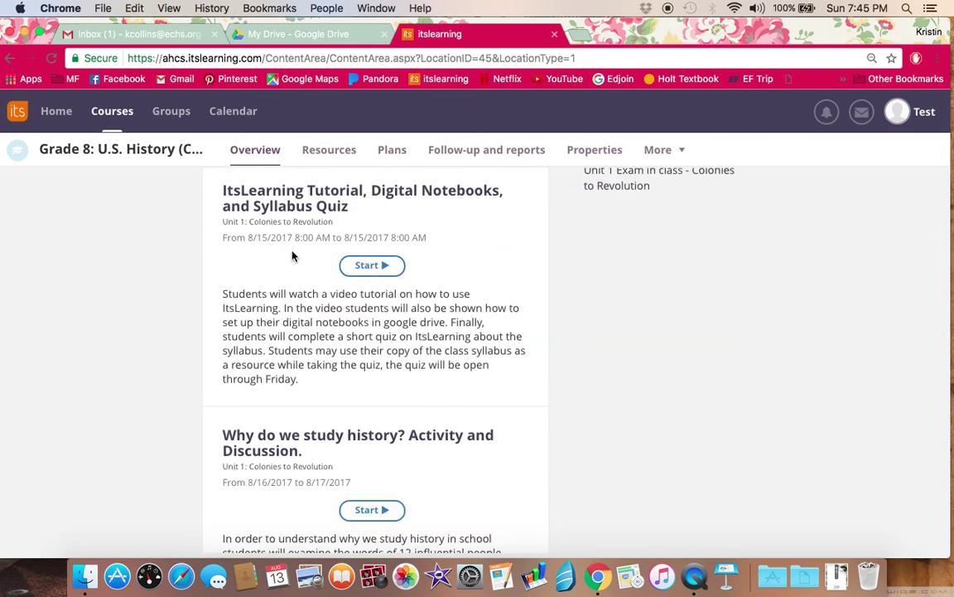
pyautogui.scroll(-1, 364, 240)
pyautogui.scroll(-4, 365, 240)
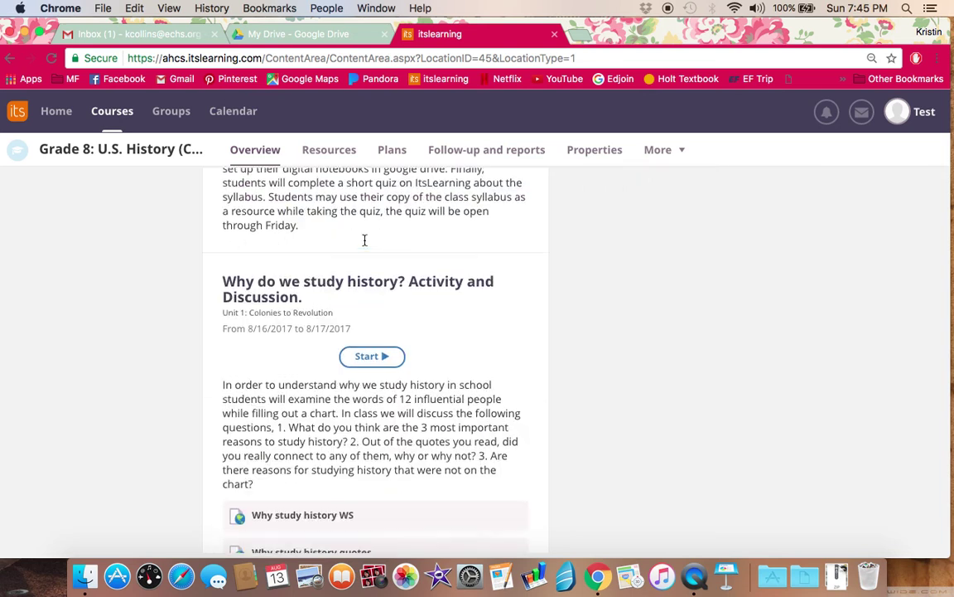
pyautogui.scroll(-2, 304, 295)
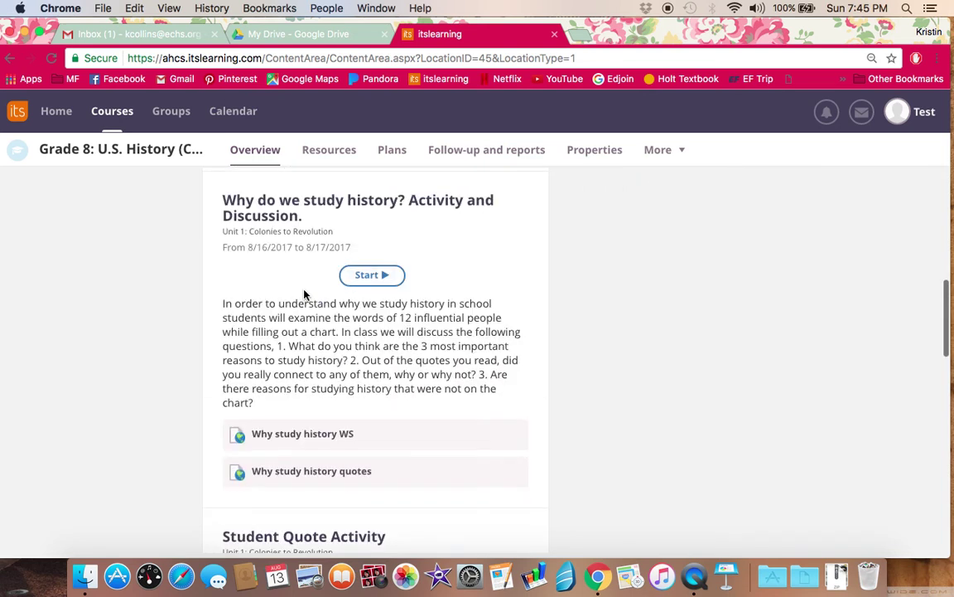
pyautogui.moveTo(250, 247); pyautogui.dragTo(352, 247)
pyautogui.click(284, 289)
# Step: Scroll back up the planner and start the Welcome Message/Review Syllabus plan
pyautogui.scroll(-1, 273, 310)
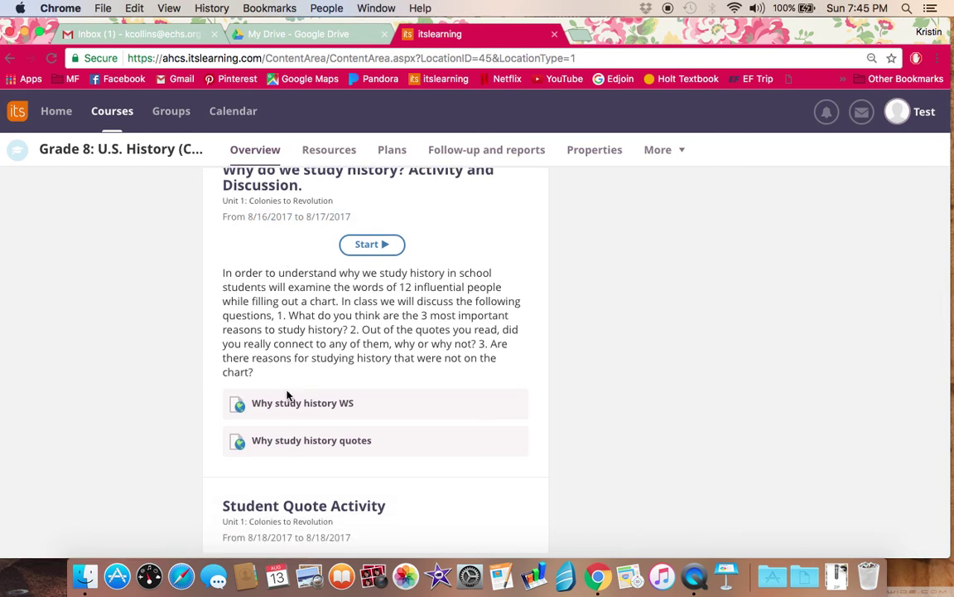
pyautogui.scroll(10, 287, 398)
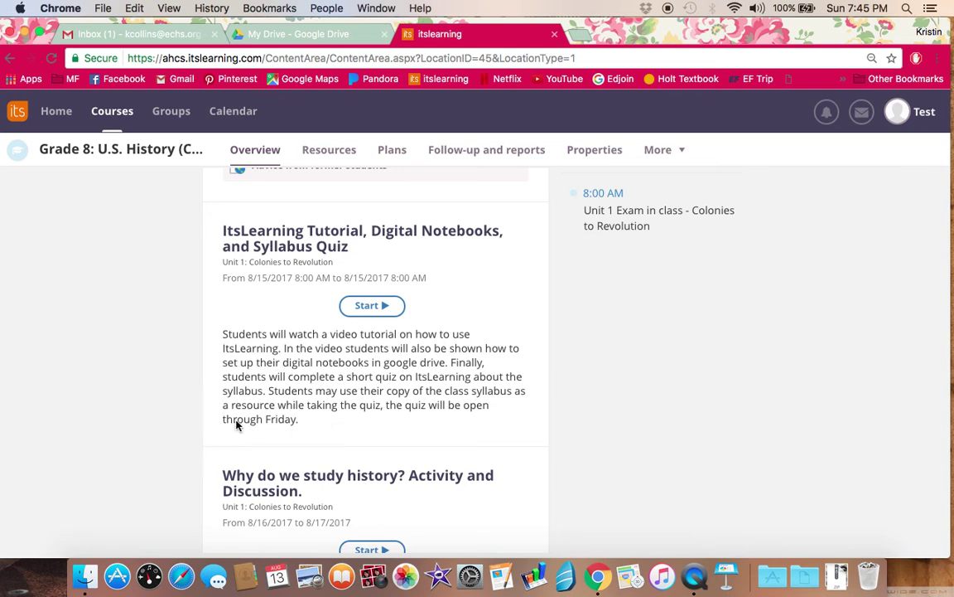
pyautogui.scroll(-10, 193, 380)
pyautogui.scroll(-4, 193, 381)
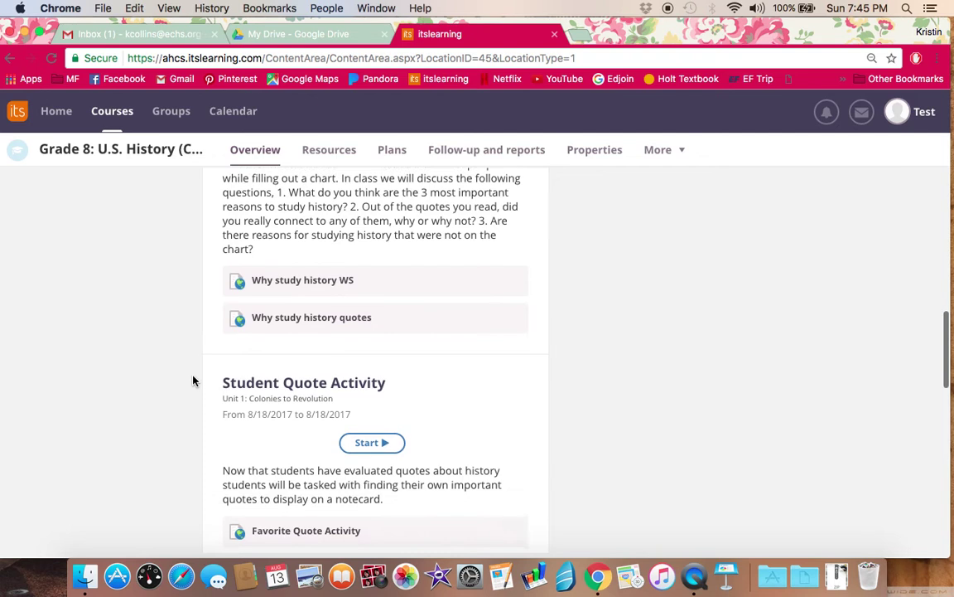
pyautogui.scroll(5, 311, 423)
pyautogui.scroll(10, 311, 420)
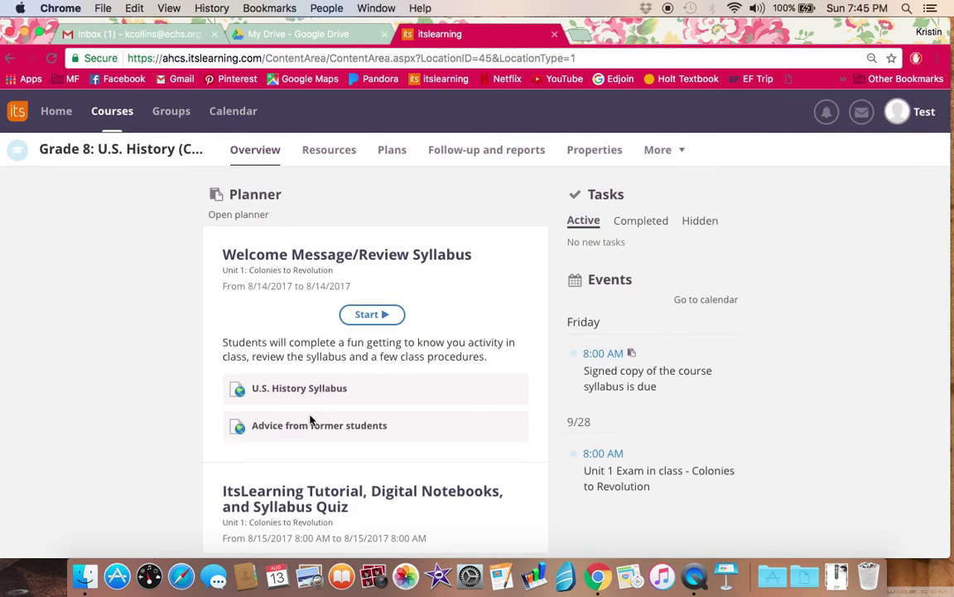
pyautogui.click(386, 315)
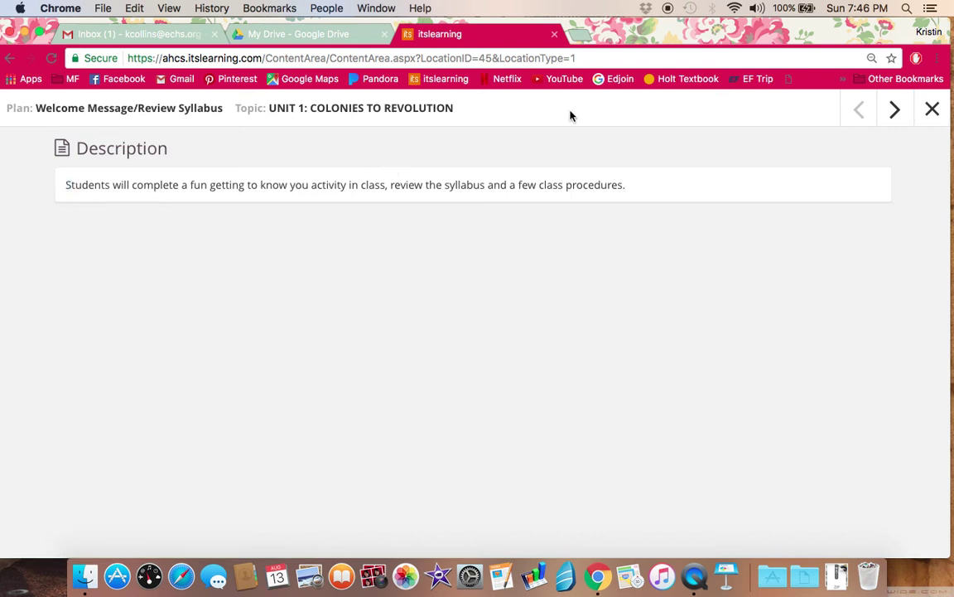
# Step: View the U.S. History Syllabus and Advice from former students resources, then close the plan
pyautogui.click(895, 121)
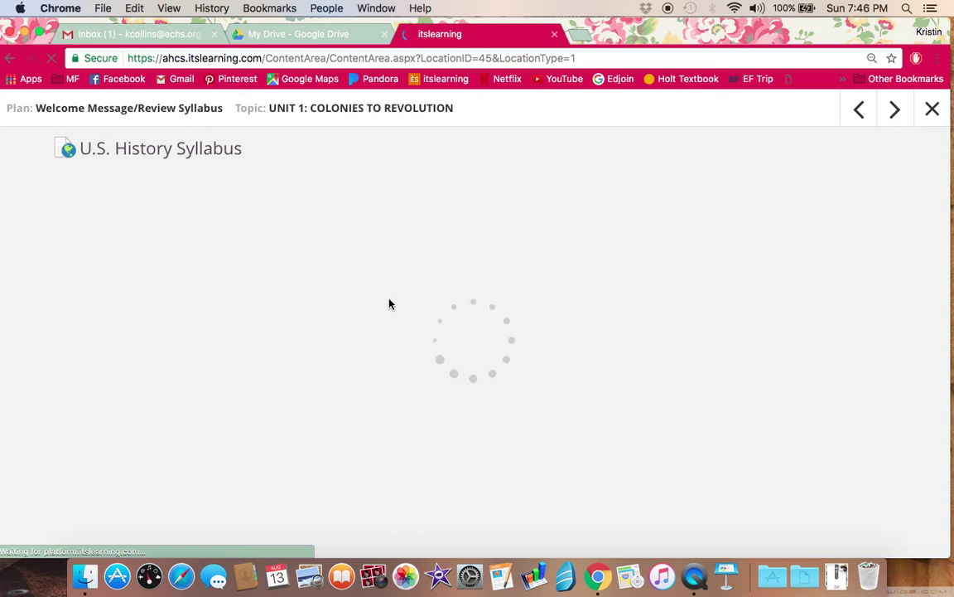
pyautogui.click(898, 112)
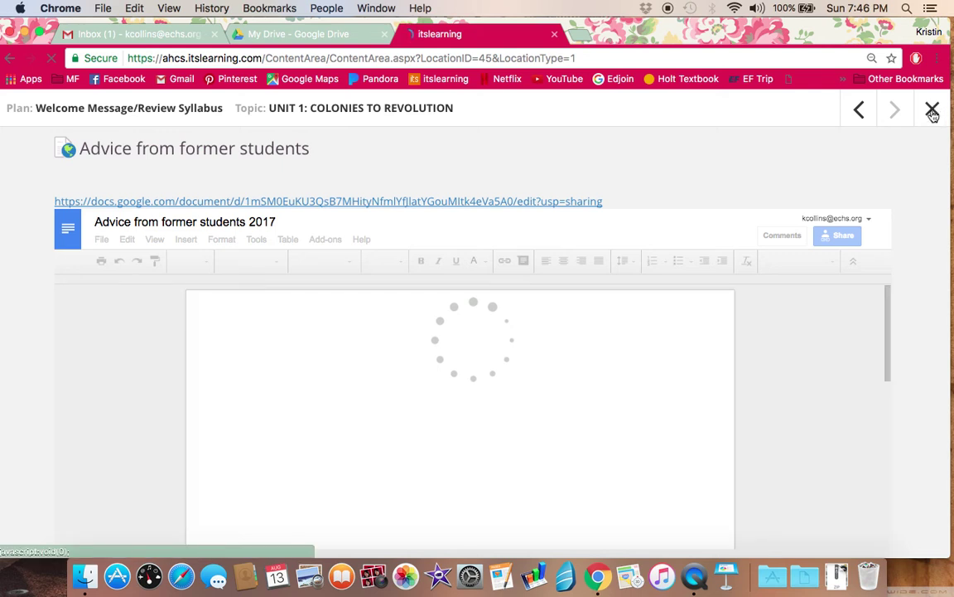
pyautogui.click(932, 113)
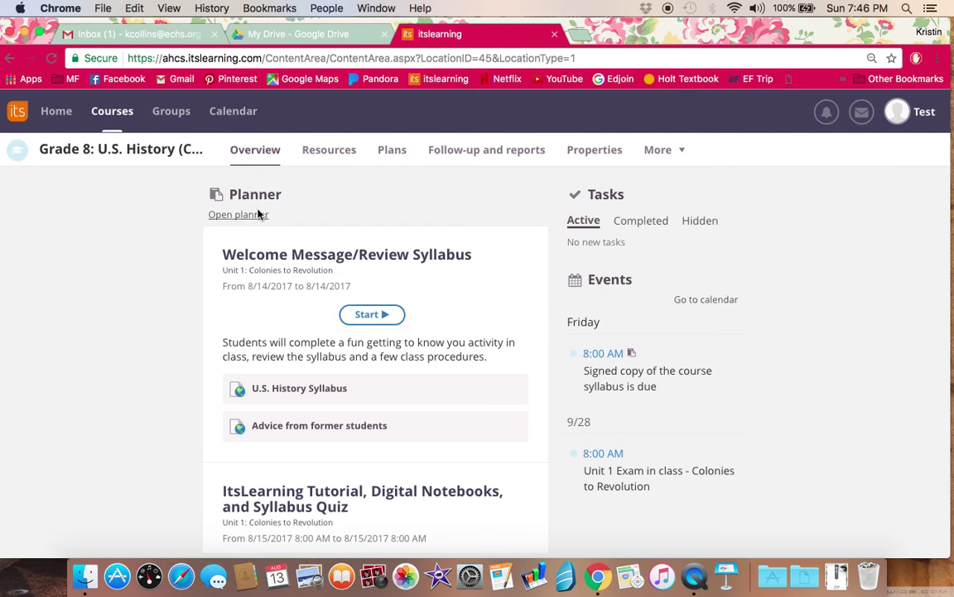
# Step: Browse the Unit 1: Colonies to Revolution folder under Resources, then switch to the Plans page
pyautogui.click(332, 150)
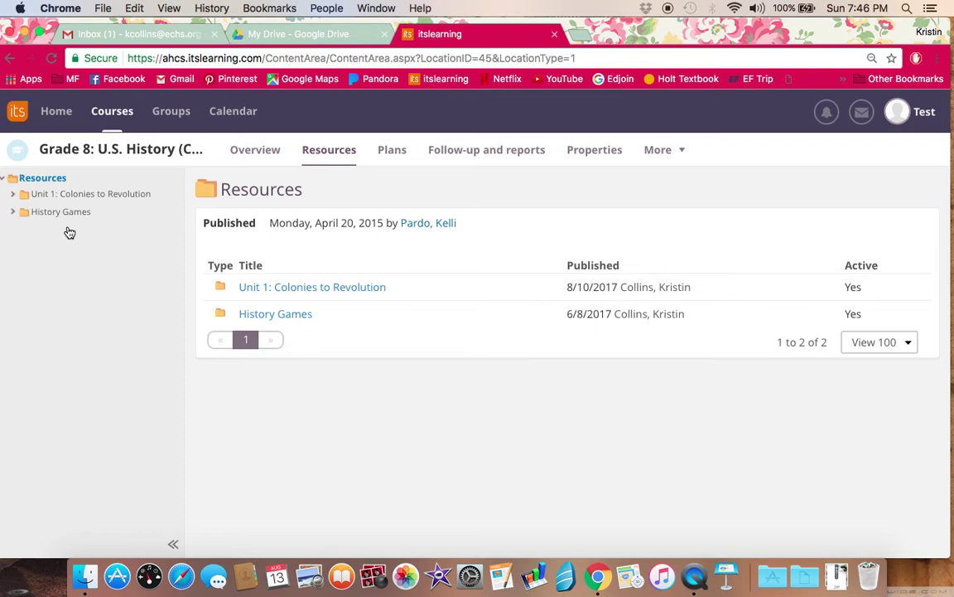
pyautogui.click(106, 193)
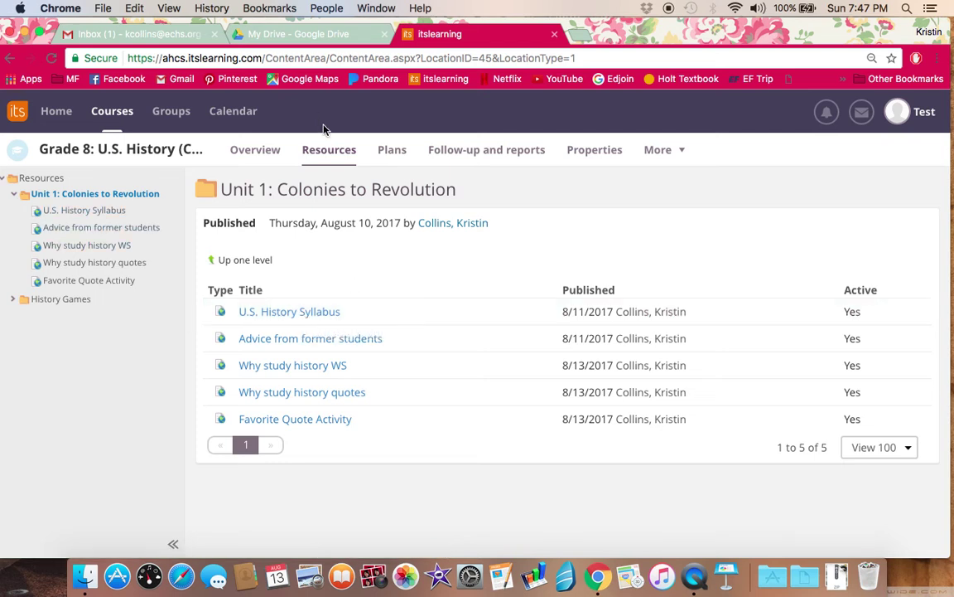
pyautogui.click(393, 149)
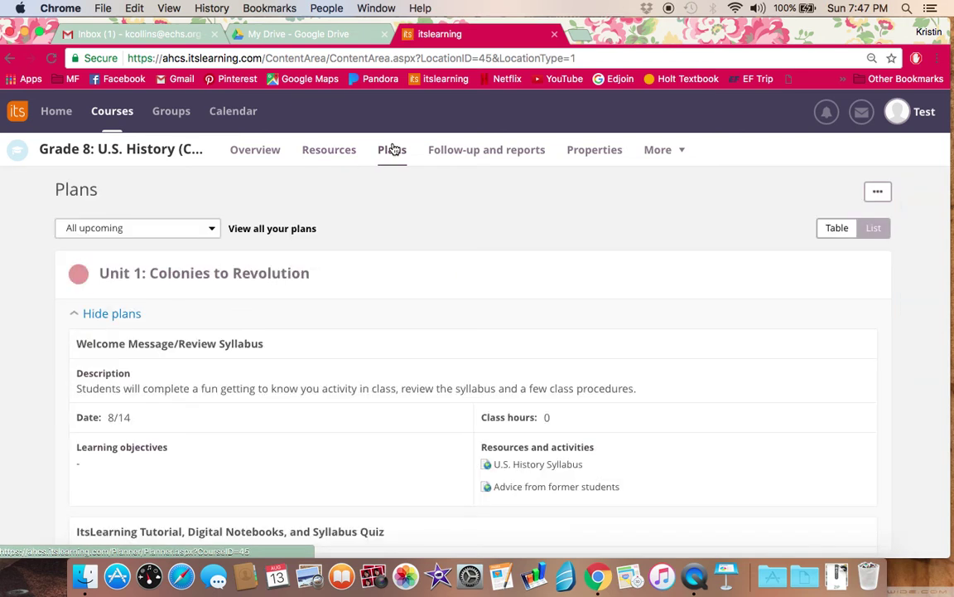
# Step: Leave the All upcoming filter unchanged, display the plans as a table, then open Follow-up and reports
pyautogui.click(211, 233)
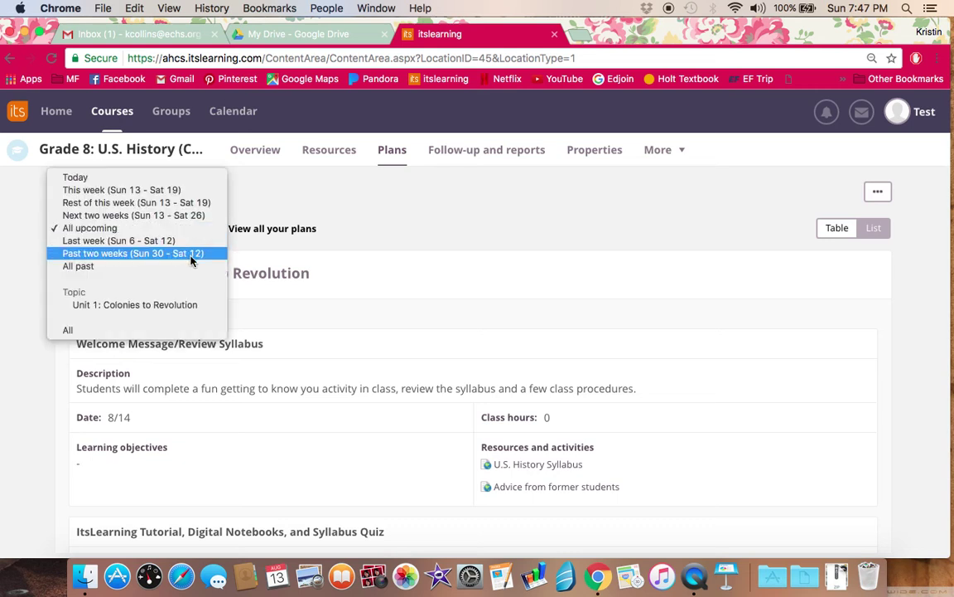
pyautogui.click(390, 189)
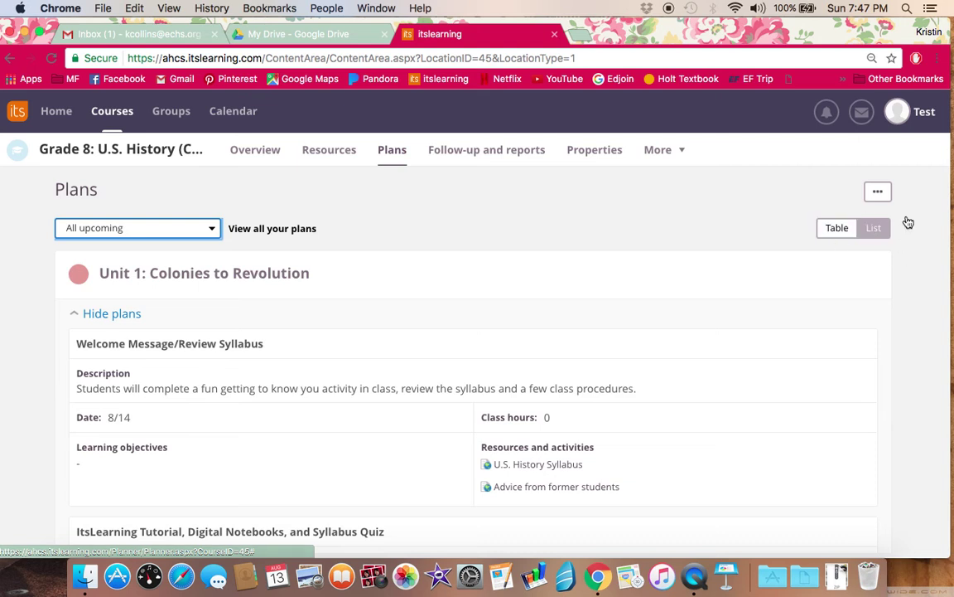
pyautogui.click(841, 236)
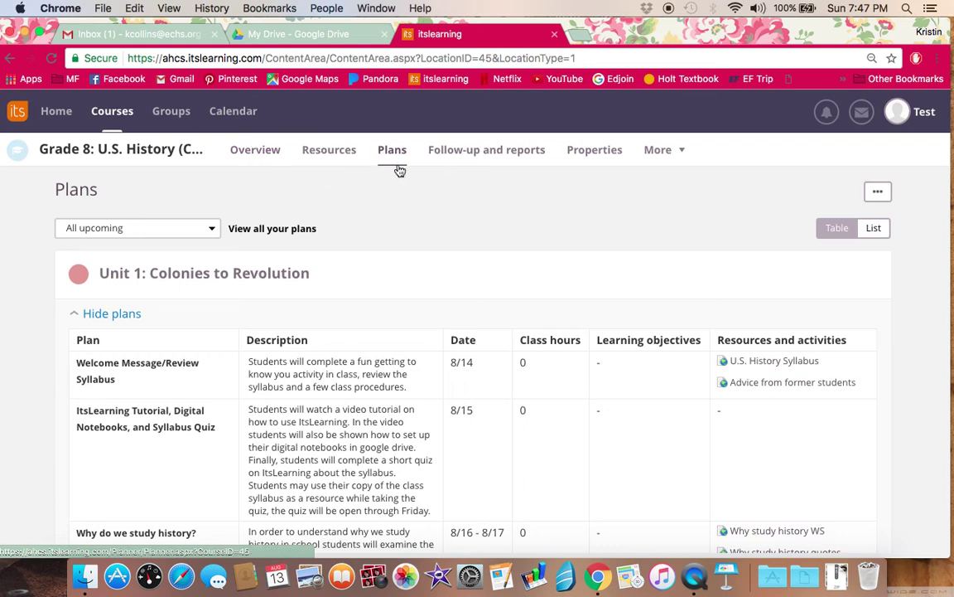
pyautogui.click(515, 160)
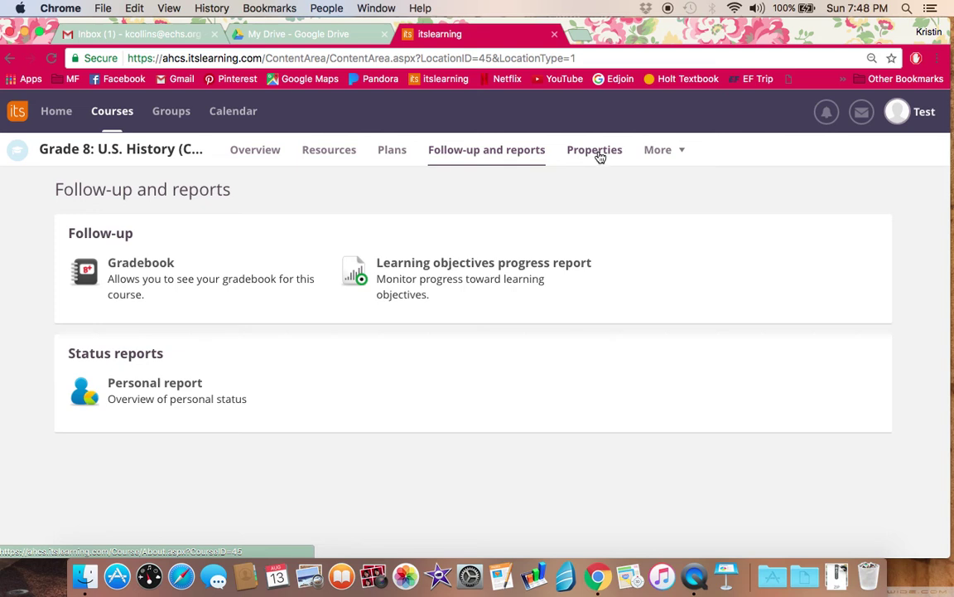
# Step: Return to the Overview page, skim down and back up, and open the Test profile panel
pyautogui.click(258, 157)
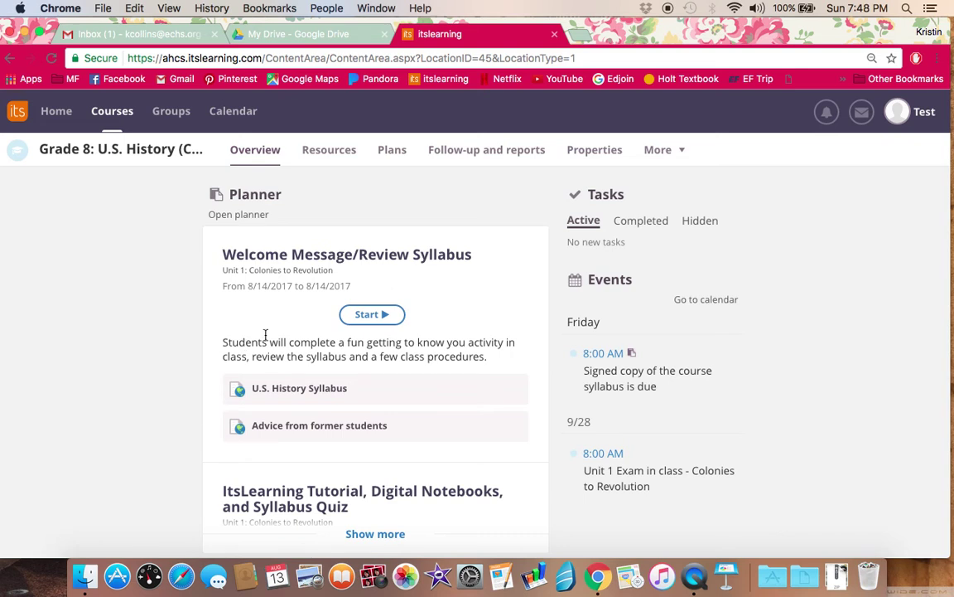
pyautogui.scroll(-1, 187, 356)
pyautogui.scroll(-10, 188, 355)
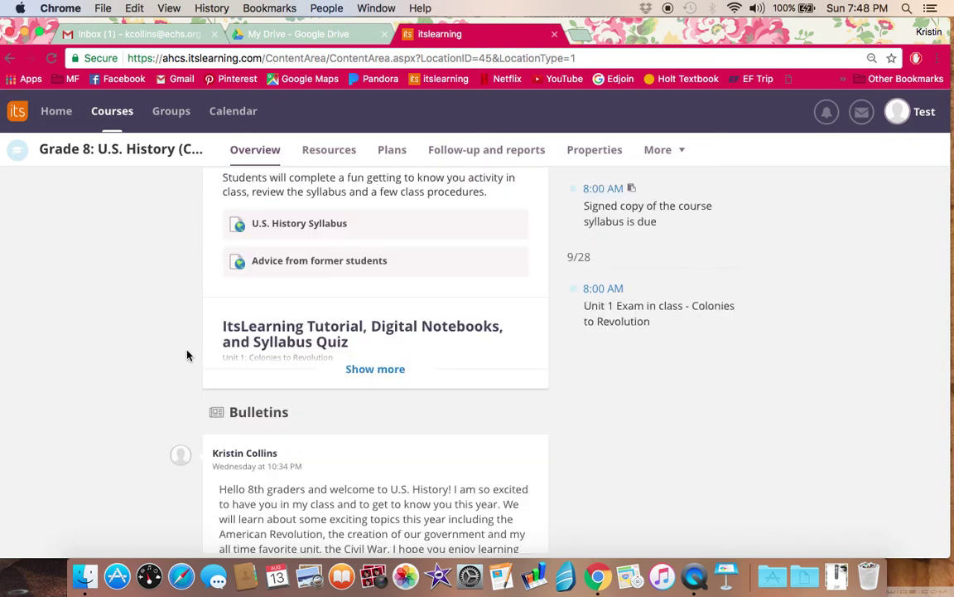
pyautogui.scroll(10, 187, 355)
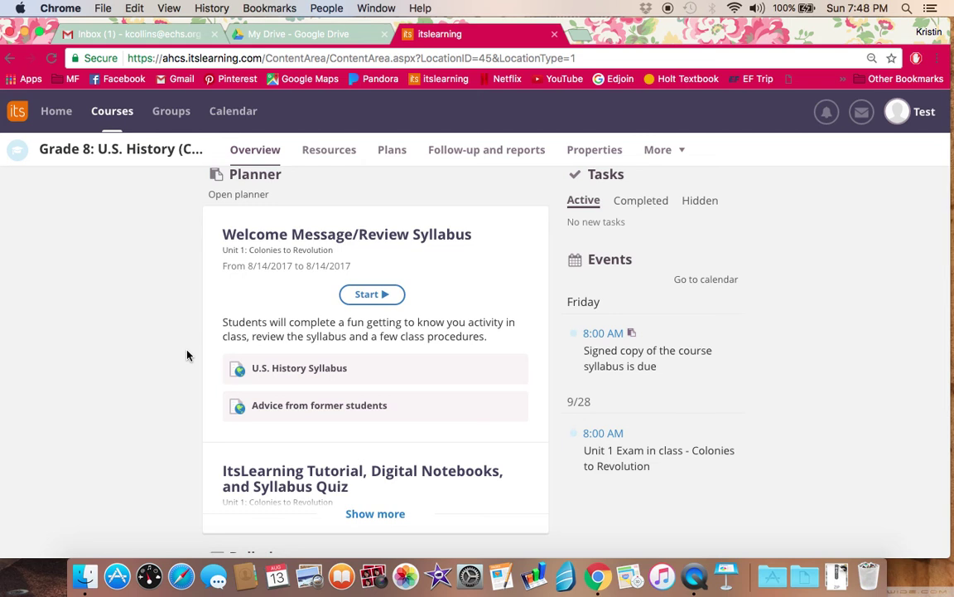
pyautogui.click(903, 111)
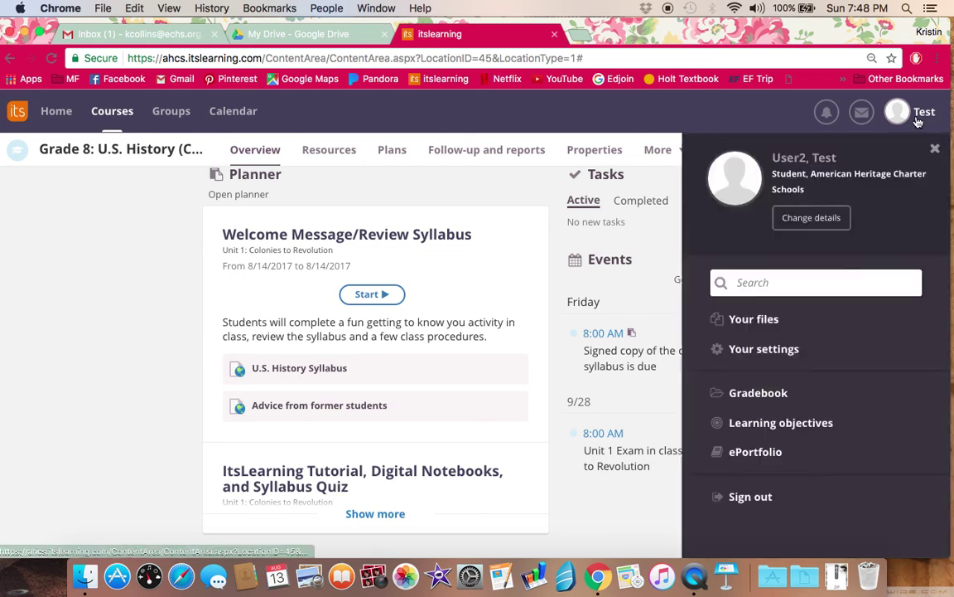
# Step: Sign out of the student account and switch to the My Drive - Google Drive tab
pyautogui.click(769, 500)
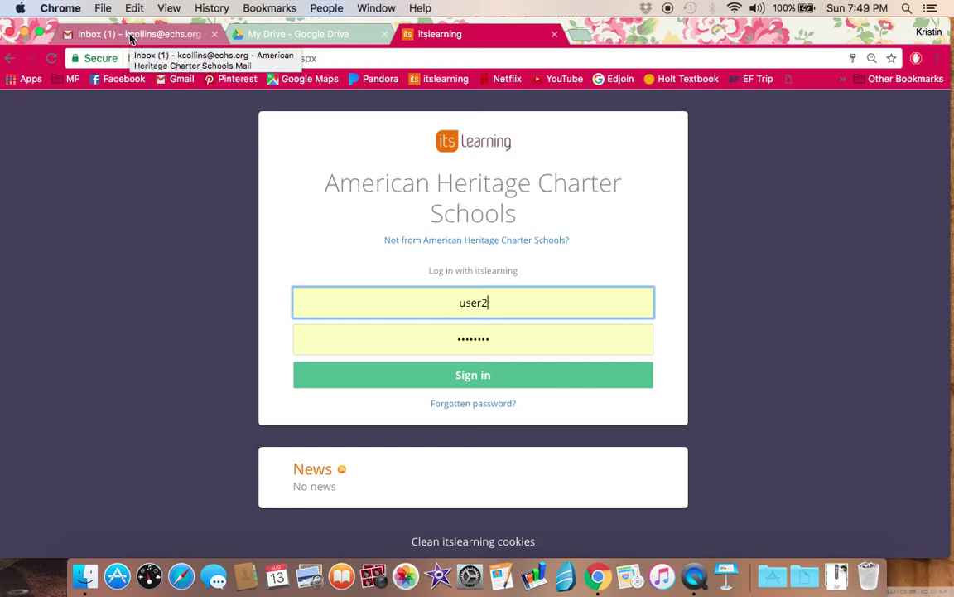
pyautogui.click(300, 34)
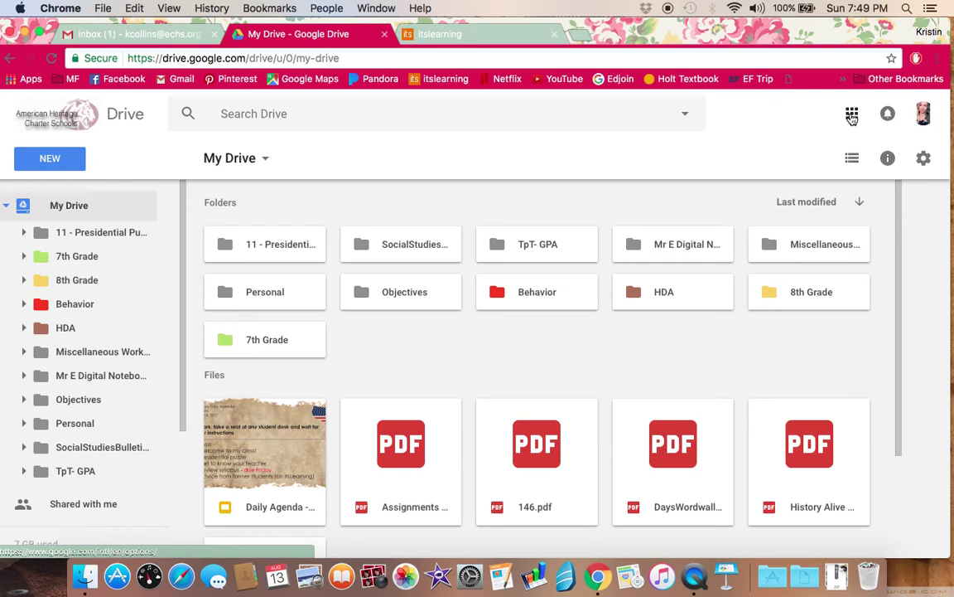
# Step: Peek at the Google apps launcher and NEW menu, then right-click empty My Drive space for the New folder menu
pyautogui.click(852, 116)
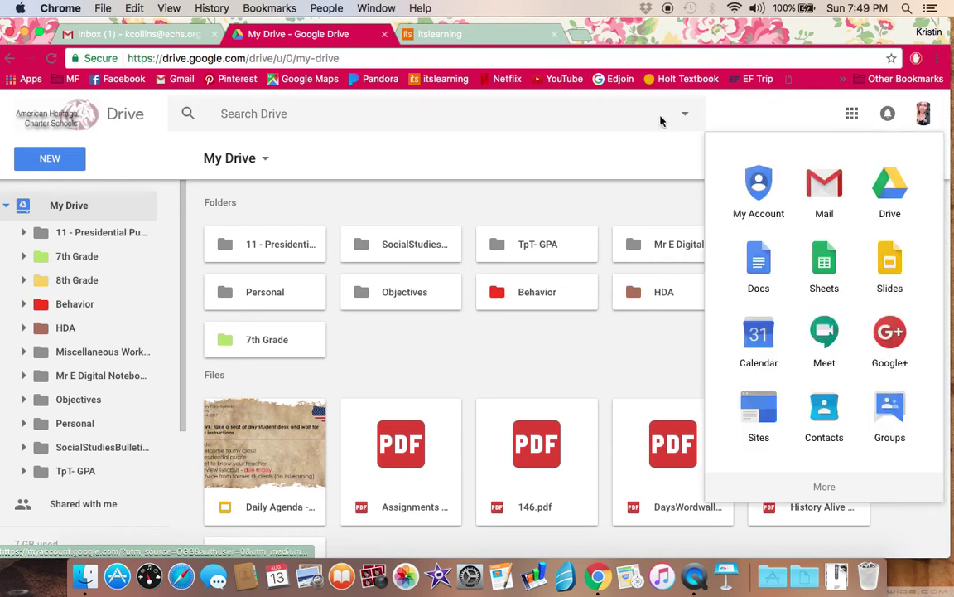
pyautogui.press('Escape')
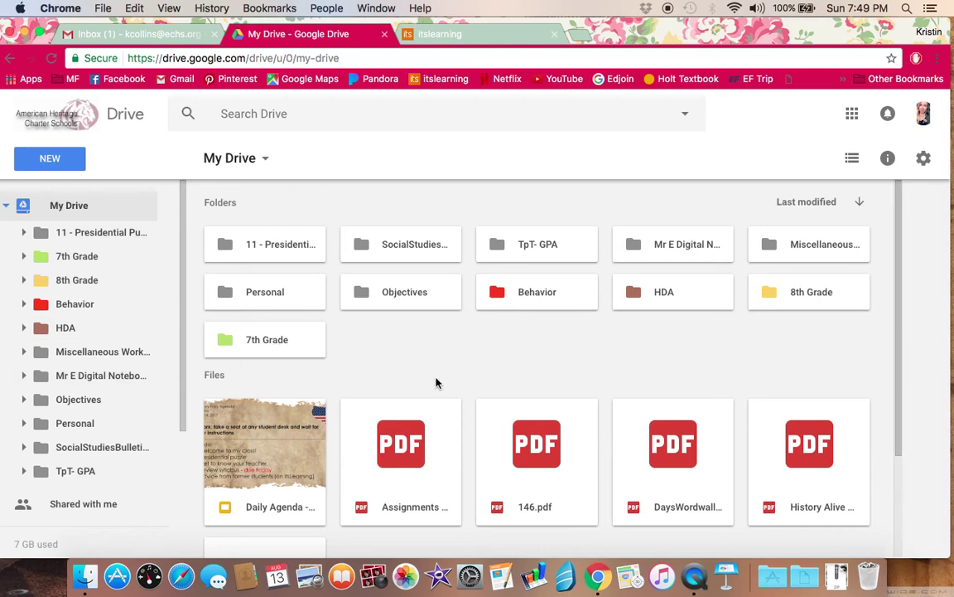
pyautogui.scroll(-3, 445, 296)
pyautogui.scroll(3, 445, 298)
pyautogui.click(71, 170)
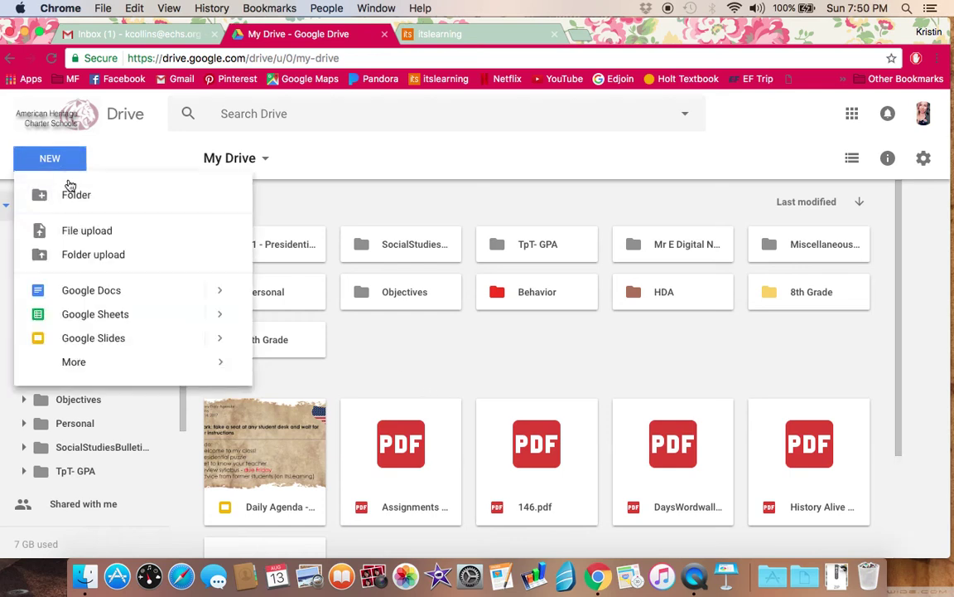
pyautogui.click(394, 334)
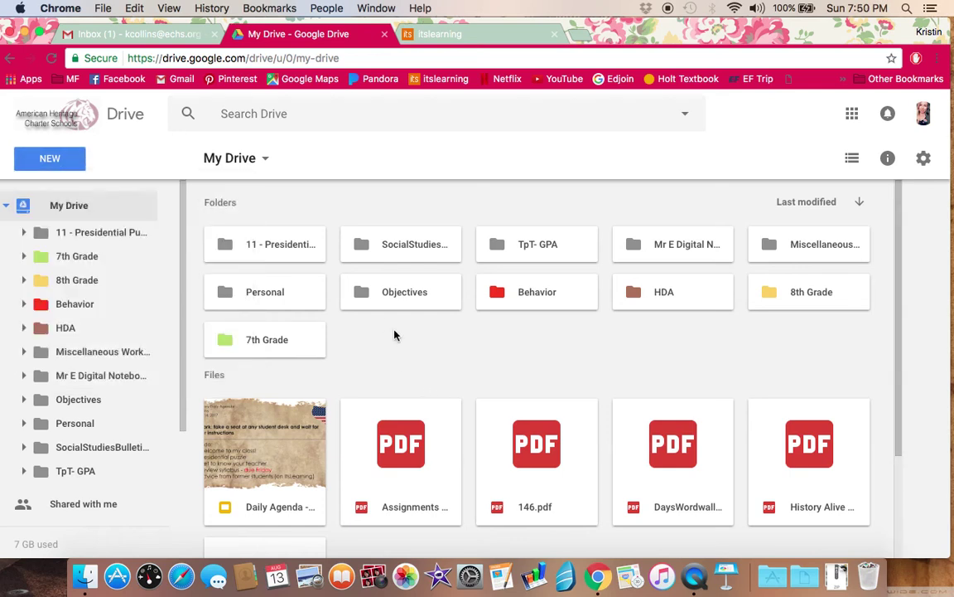
pyautogui.rightClick(393, 336)
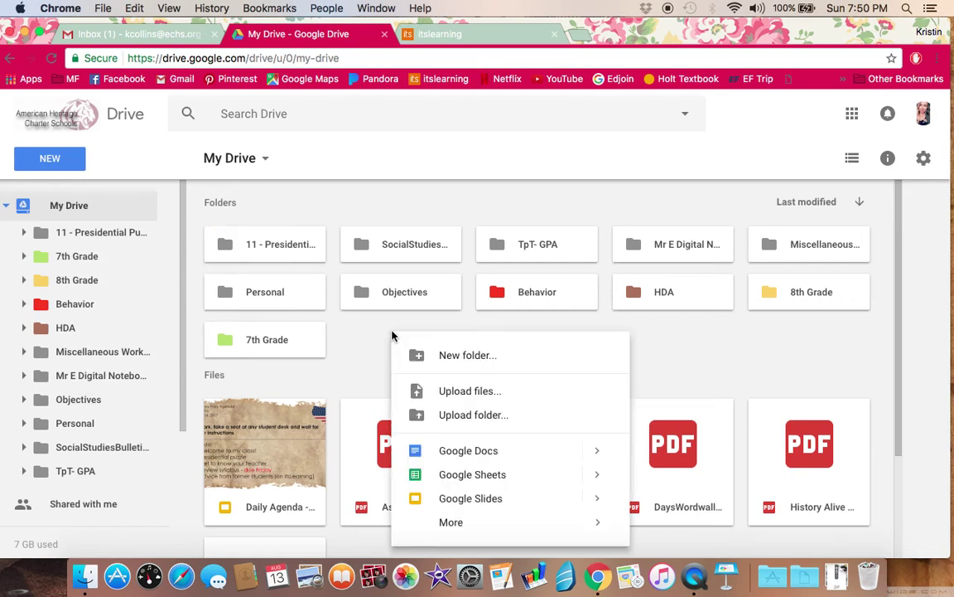
# Step: Create a My Drive folder named with the student's full name followed by '- History'
pyautogui.click(442, 356)
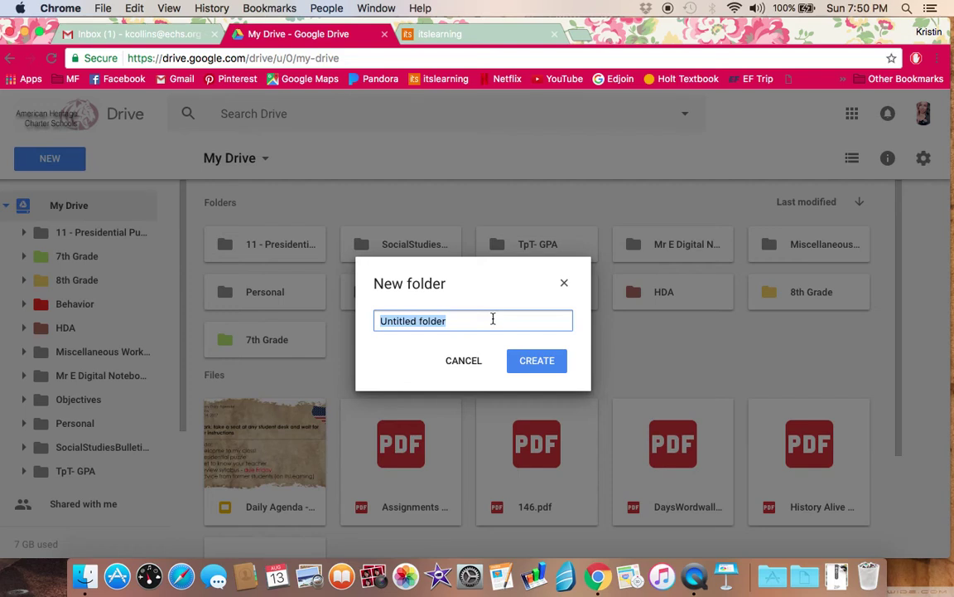
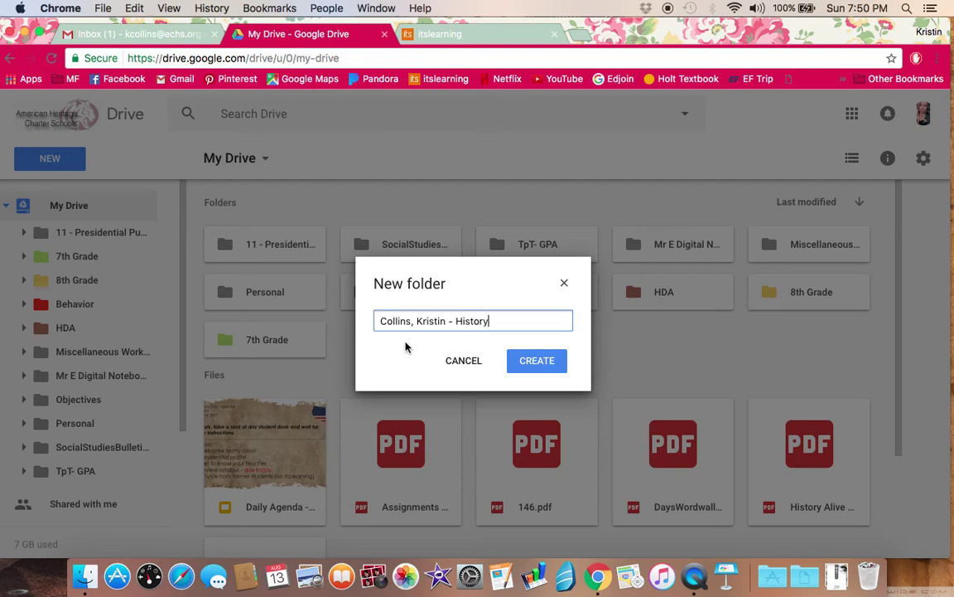
pyautogui.moveTo(380, 322); pyautogui.dragTo(406, 321)
pyautogui.click(434, 321)
pyautogui.click(549, 362)
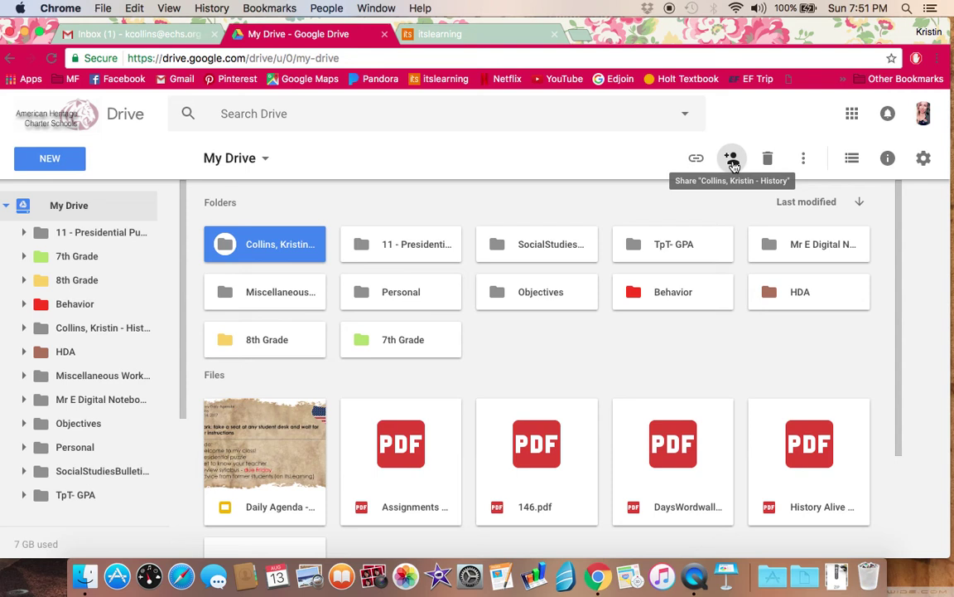
# Step: Share the History folder with the teacher's e-mail address as editor, adding a friendly note, and send
pyautogui.rightClick(282, 252)
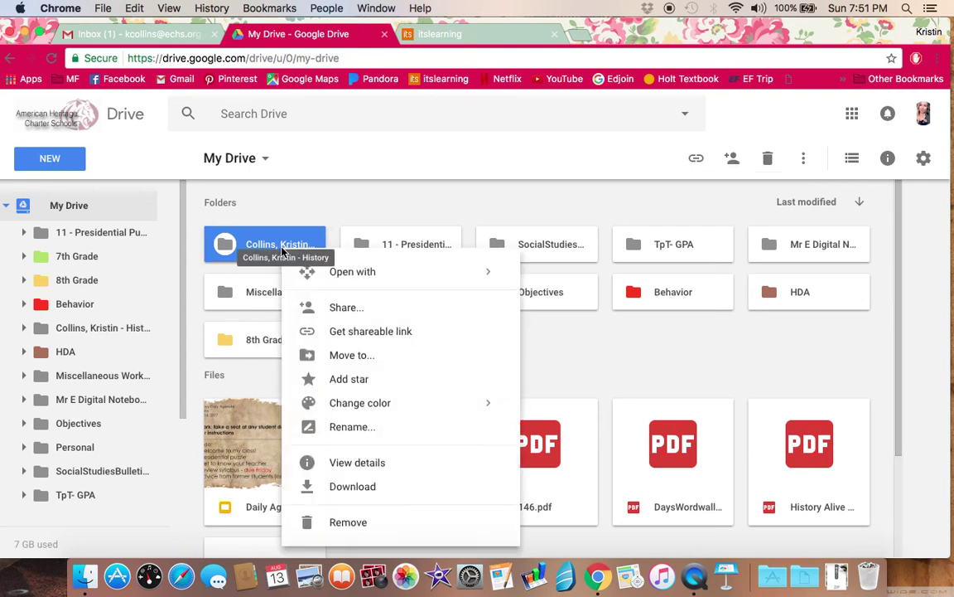
pyautogui.click(347, 309)
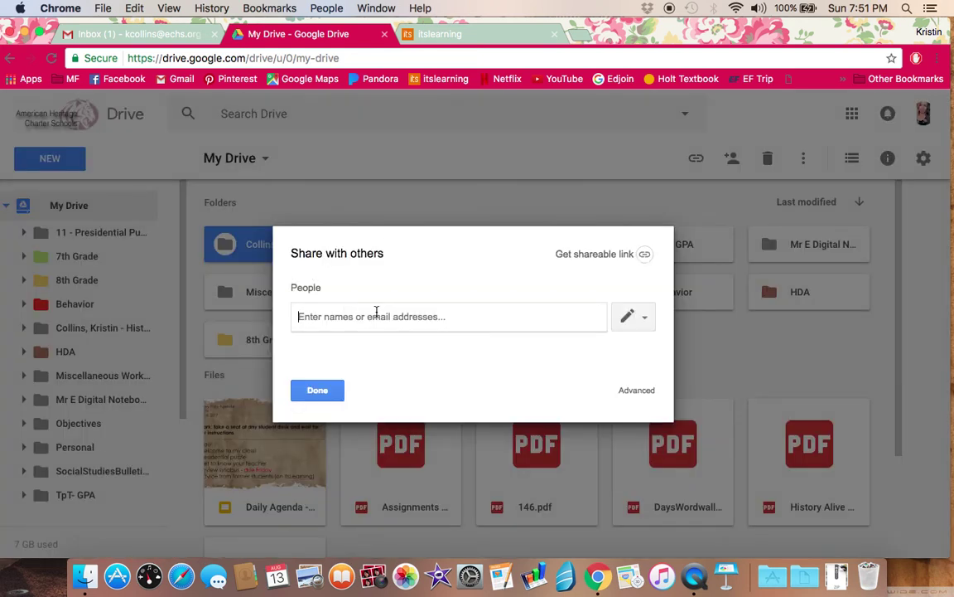
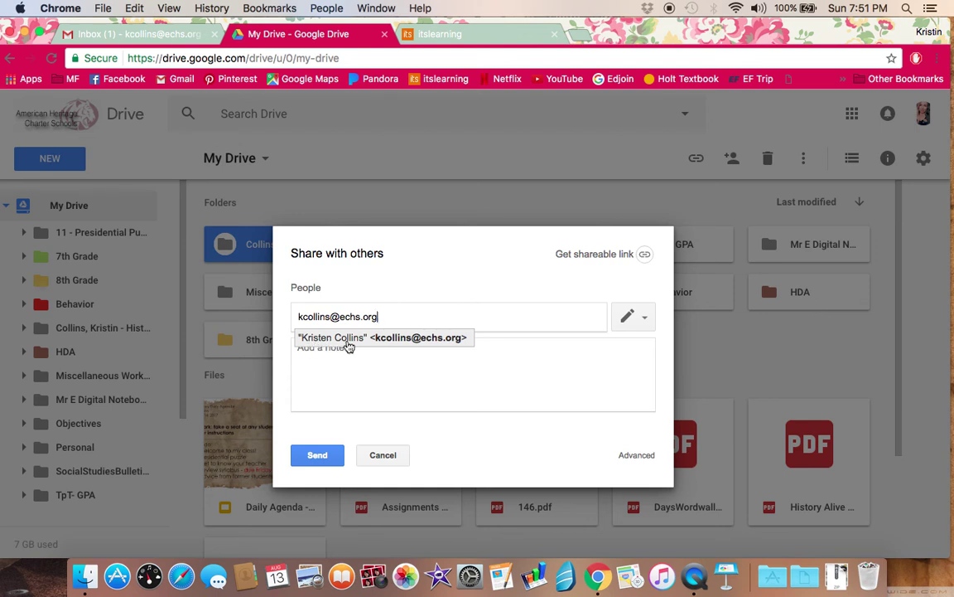
pyautogui.click(346, 339)
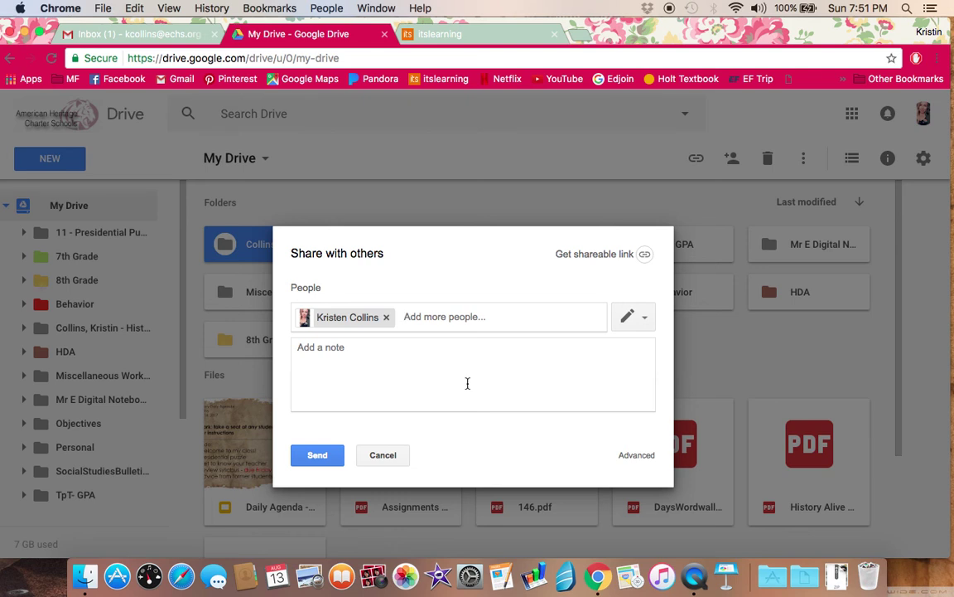
pyautogui.click(646, 321)
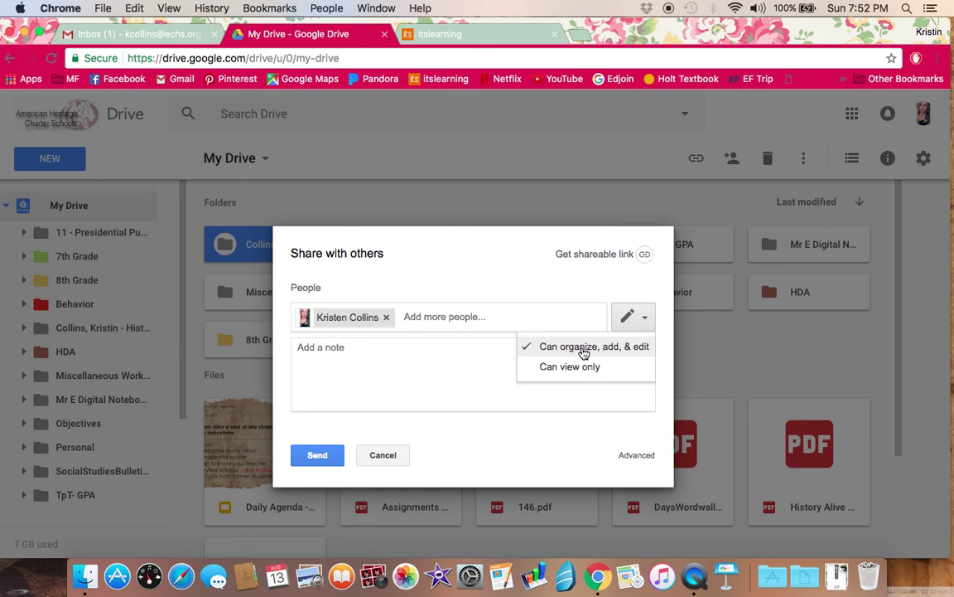
pyautogui.click(556, 346)
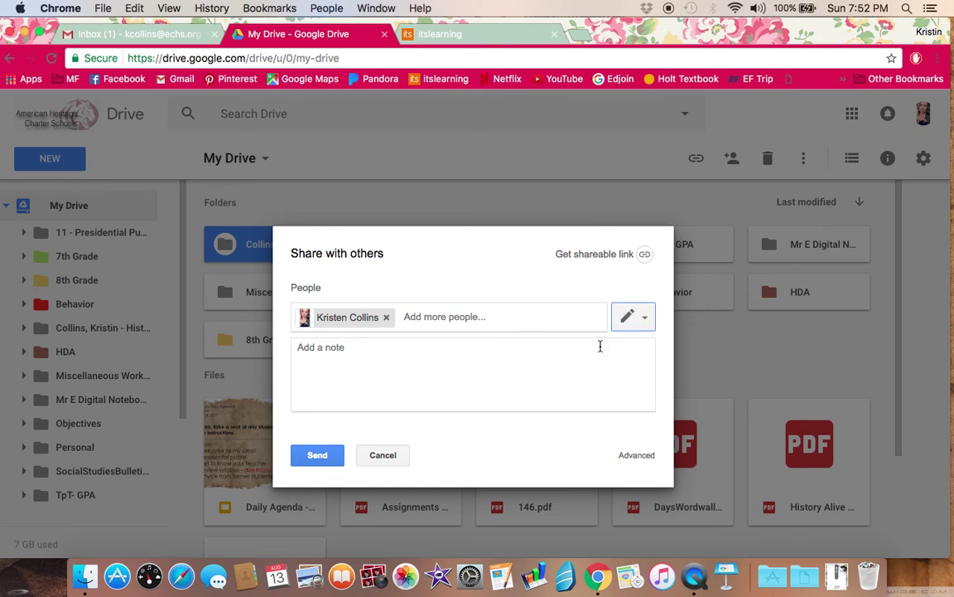
pyautogui.click(489, 379)
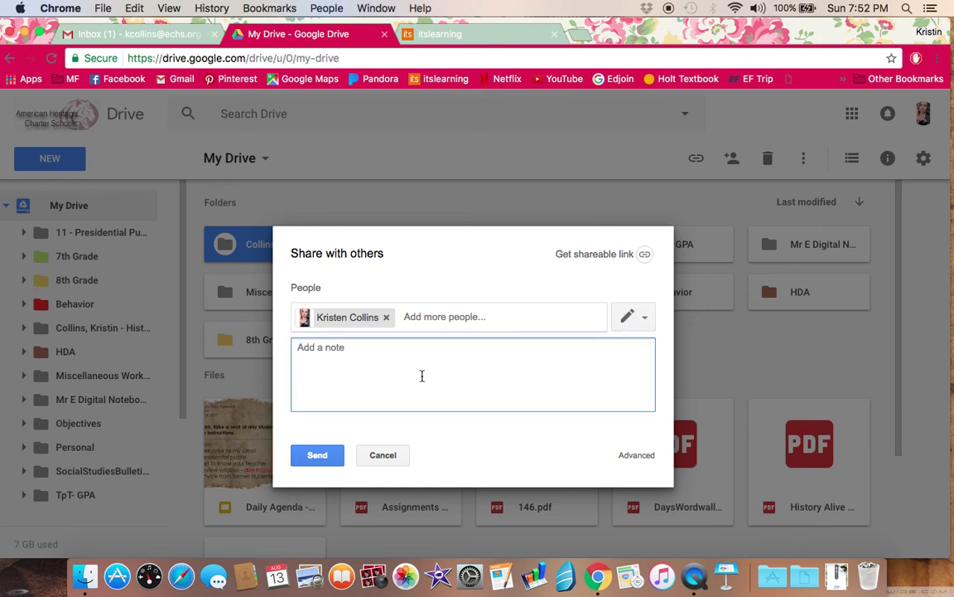
pyautogui.write('Hi Ms. Collins, you are the best! yay')
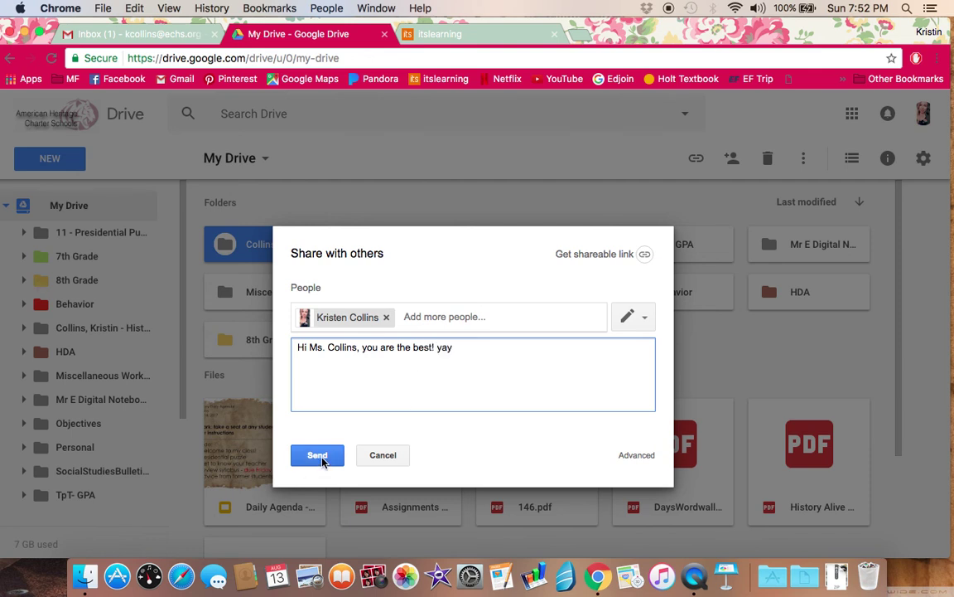
pyautogui.click(318, 456)
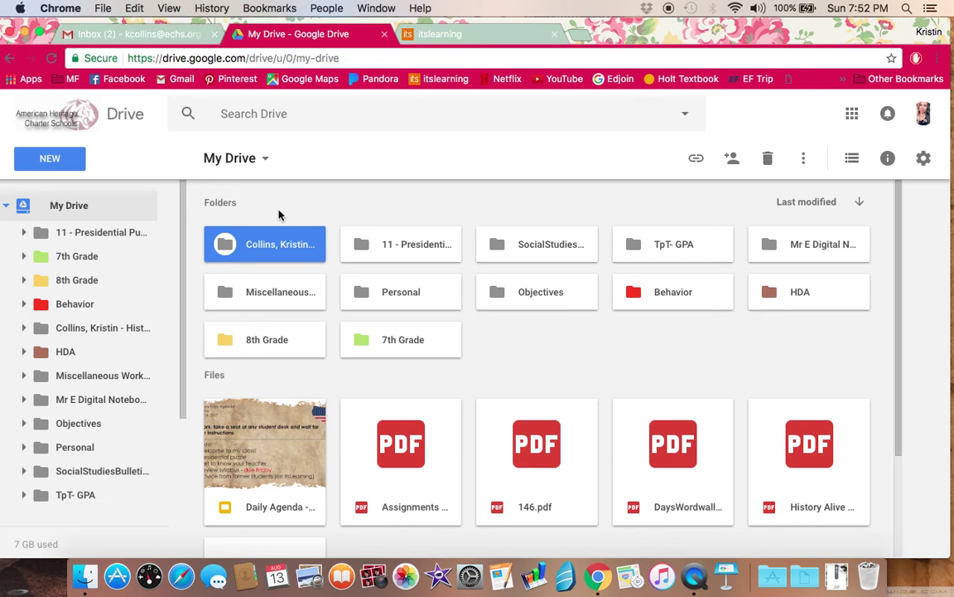
pyautogui.click(300, 202)
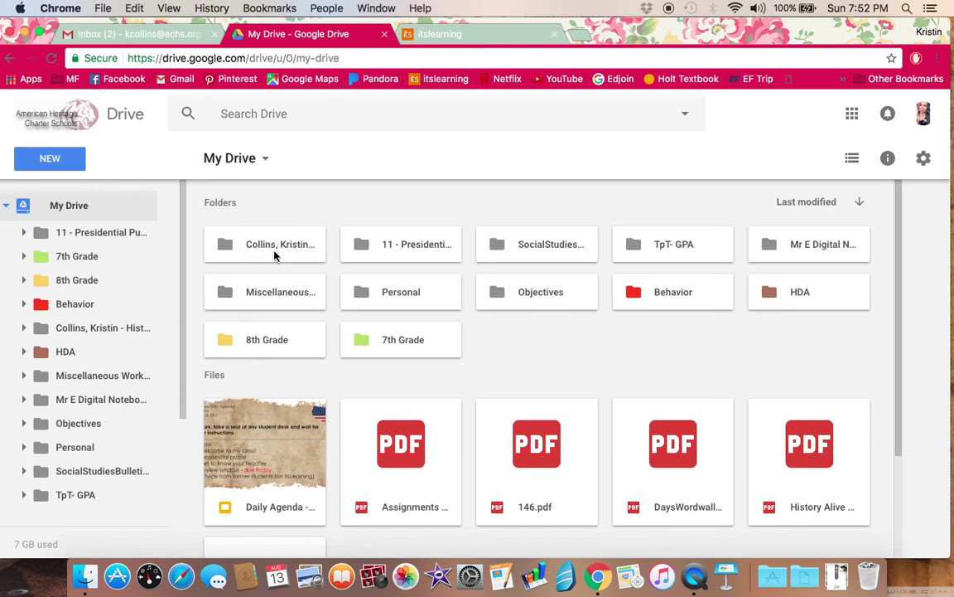
pyautogui.click(278, 232)
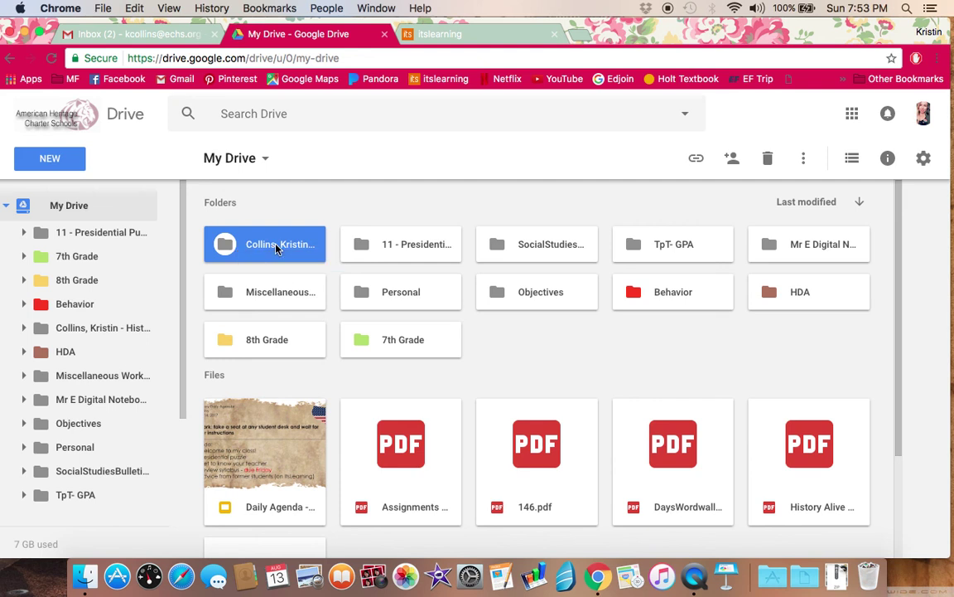
# Step: Inside the History folder, create the subfolder 'Unit 1: Colonies to Revolution'
pyautogui.doubleClick(276, 249)
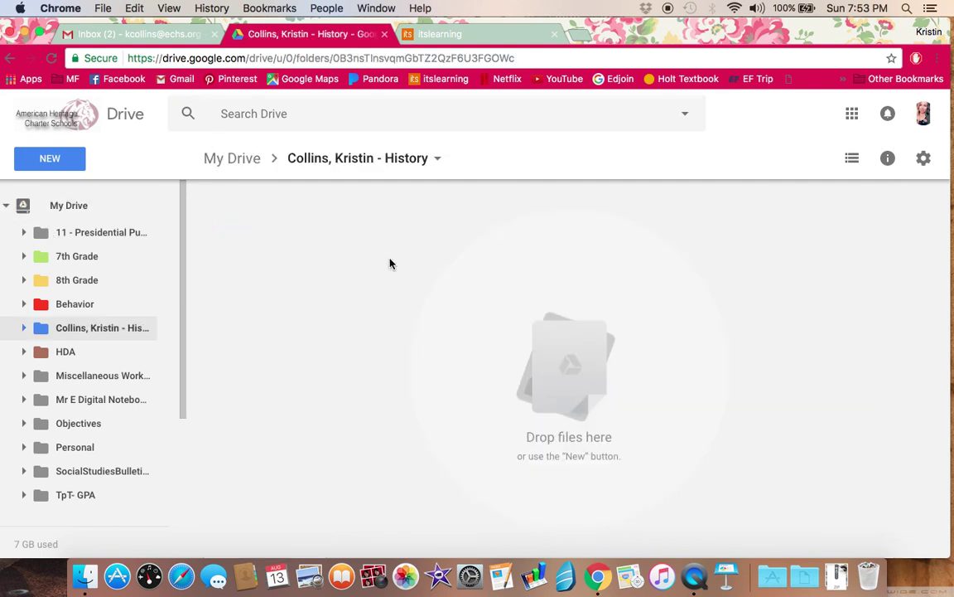
pyautogui.rightClick(349, 275)
pyautogui.click(274, 248)
pyautogui.click(74, 157)
pyautogui.click(76, 197)
pyautogui.write('Unit')
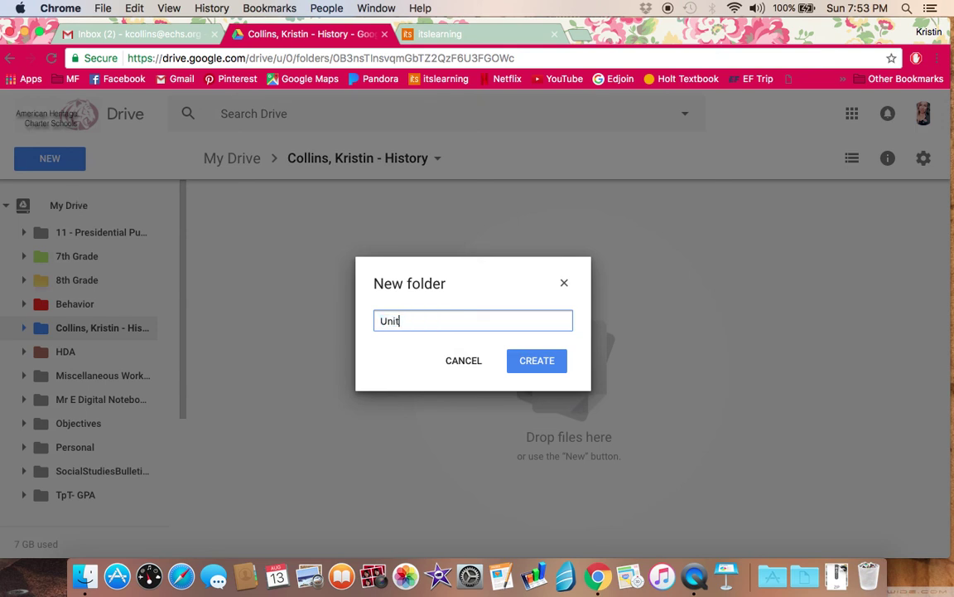
pyautogui.write(': Colonies to Revol')
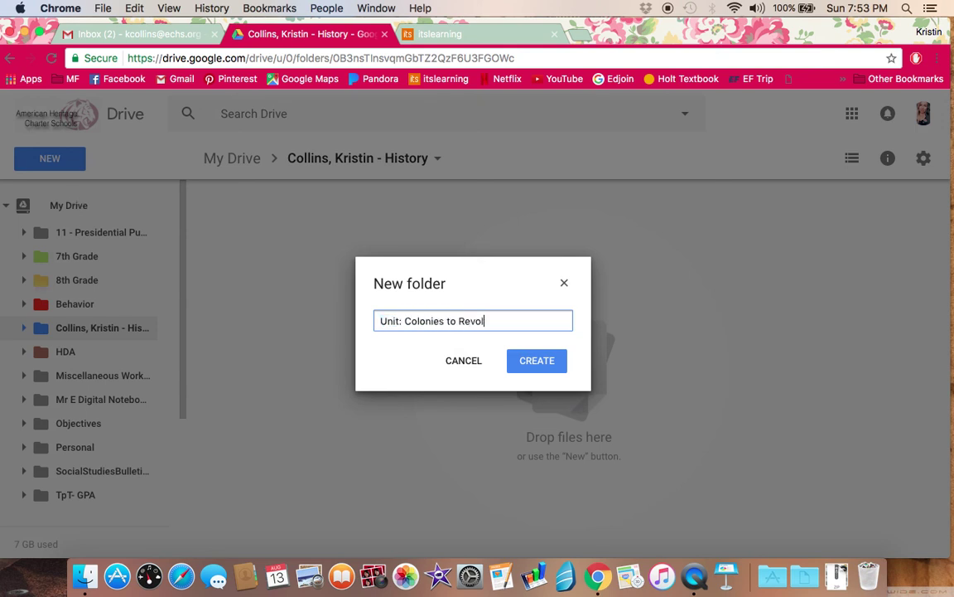
pyautogui.write('ution')
pyautogui.click(402, 322)
pyautogui.write('1')
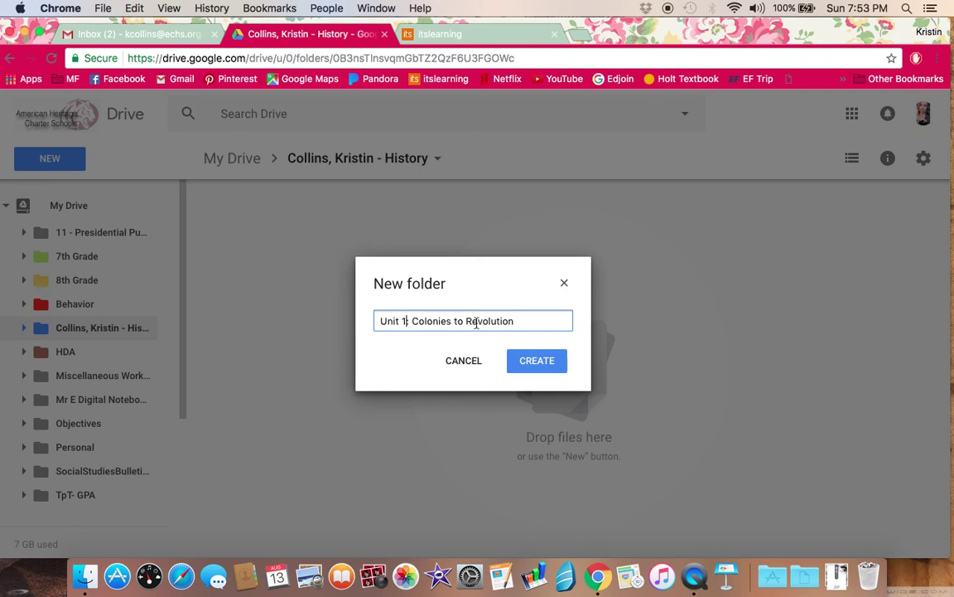
pyautogui.click(543, 367)
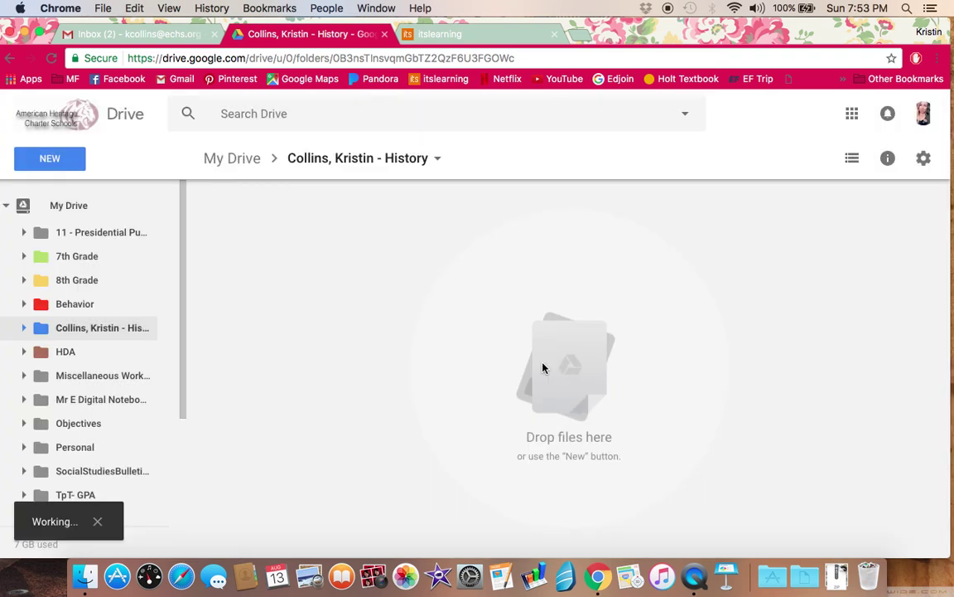
pyautogui.click(296, 314)
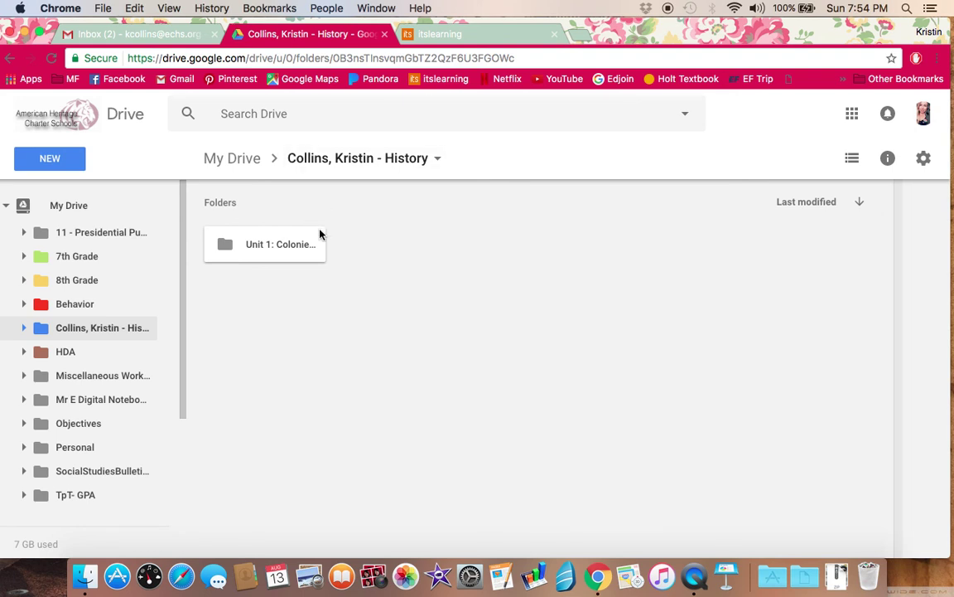
# Step: Navigate through 8th Grade and 8th Grade Notebooks into the Period 3 folder
pyautogui.click(22, 281)
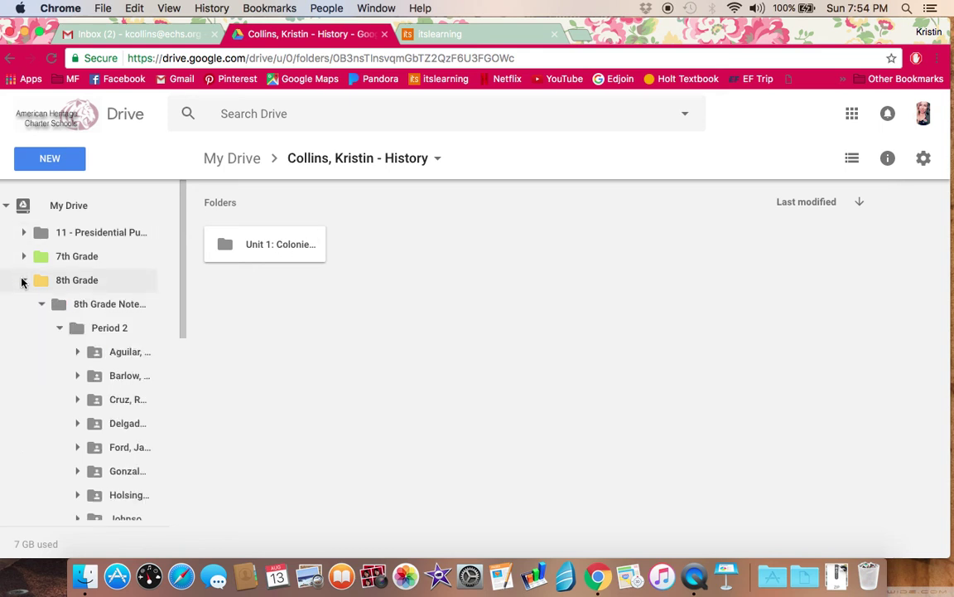
pyautogui.click(59, 329)
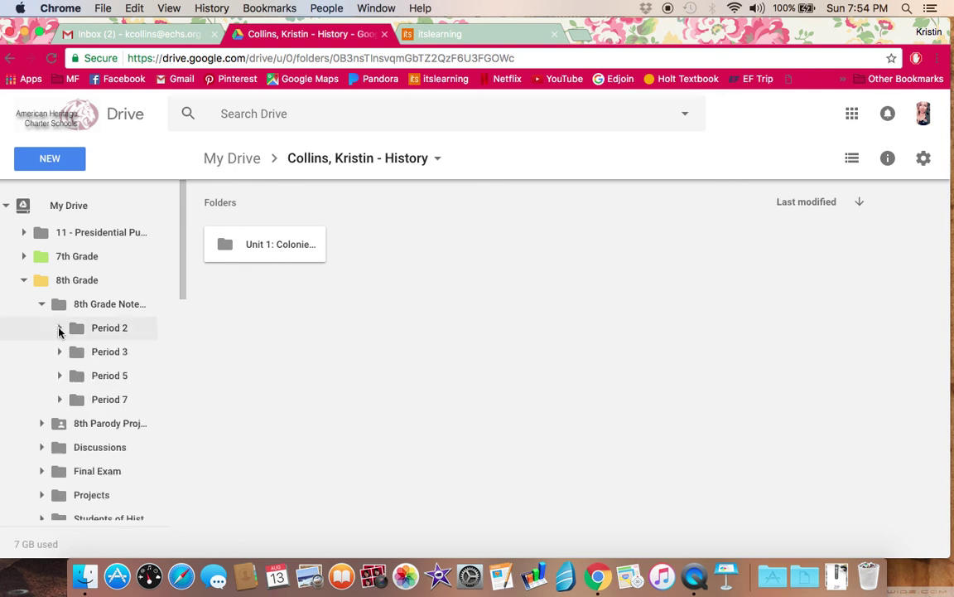
pyautogui.click(67, 290)
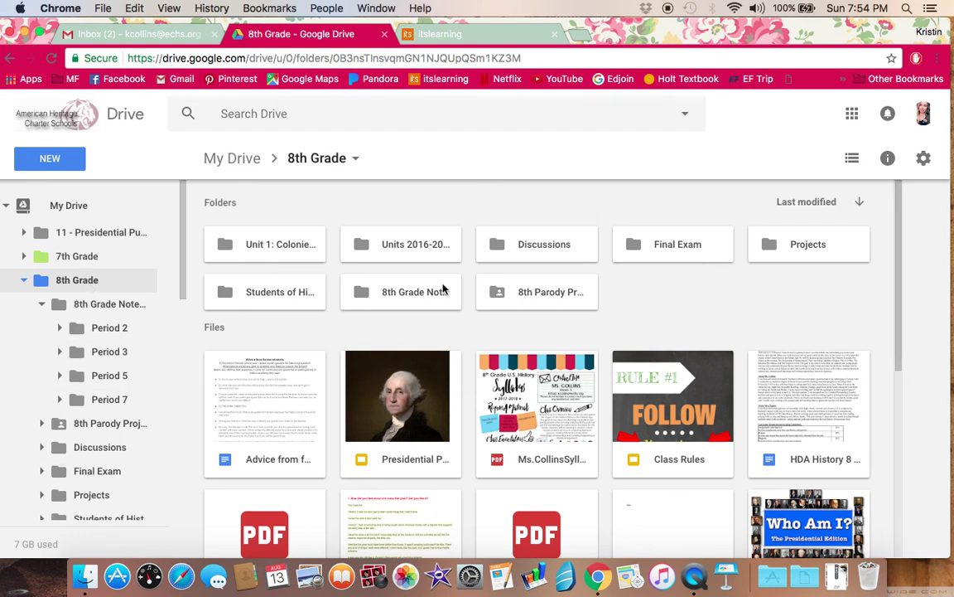
pyautogui.click(401, 297)
pyautogui.doubleClick(402, 297)
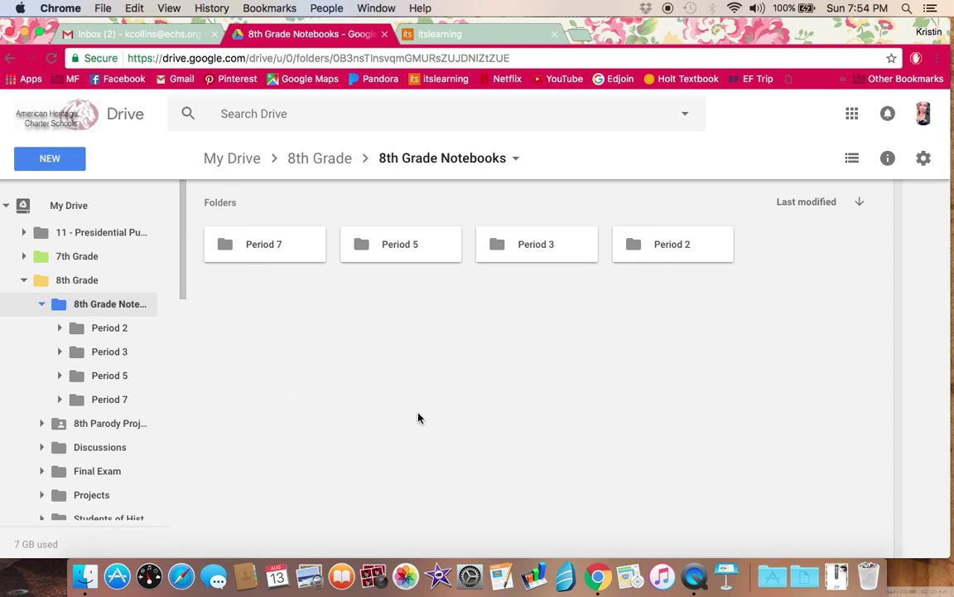
pyautogui.click(548, 251)
pyautogui.doubleClick(548, 251)
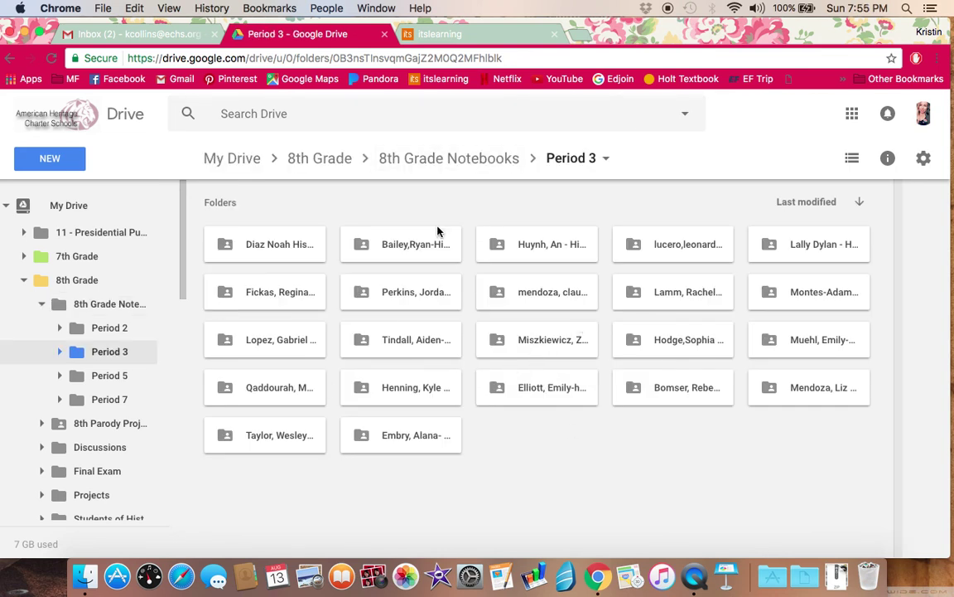
# Step: Open one Period 3 student's History folder from the sidebar tree, showing Units 5–8
pyautogui.click(59, 352)
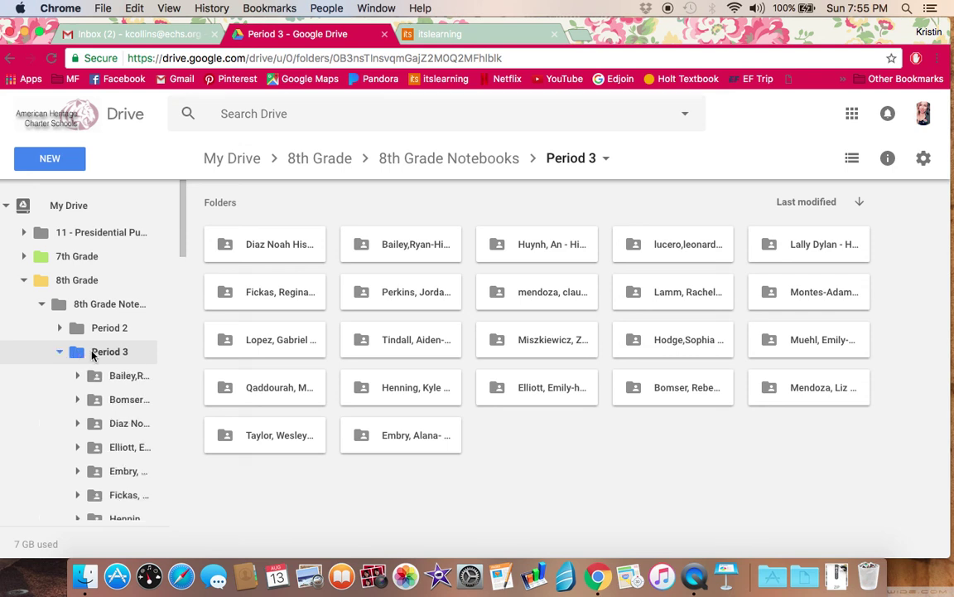
pyautogui.scroll(-5, 92, 354)
pyautogui.scroll(-2, 92, 355)
pyautogui.click(121, 312)
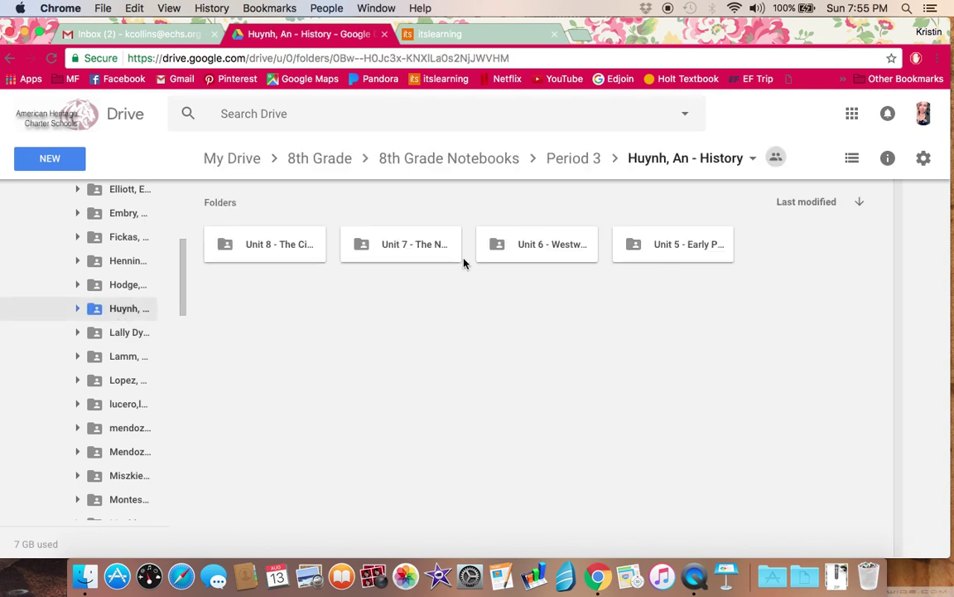
# Step: Open Unit 5 - Early Presidents and look over its study guide and notebook files
pyautogui.doubleClick(676, 247)
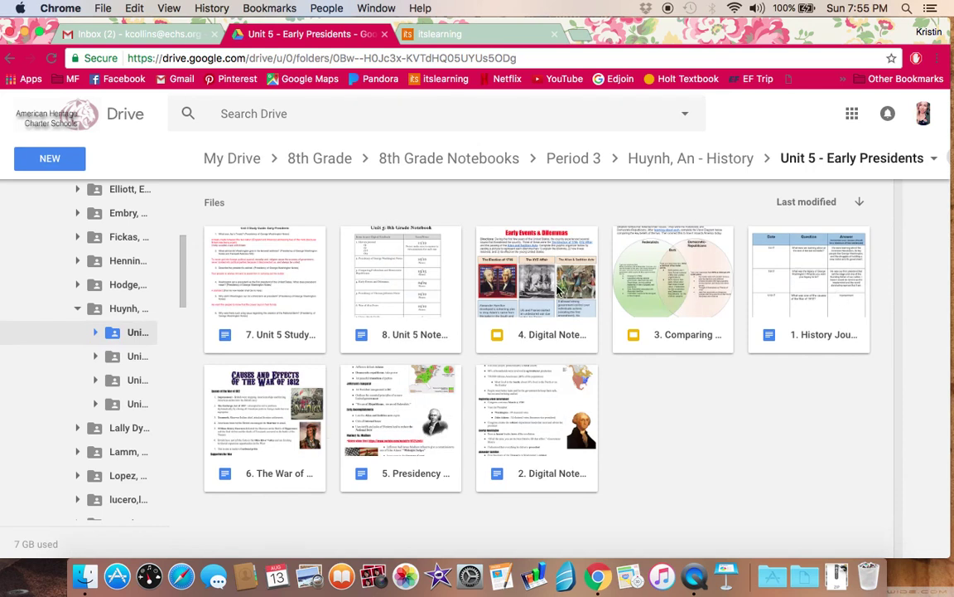
pyautogui.click(273, 335)
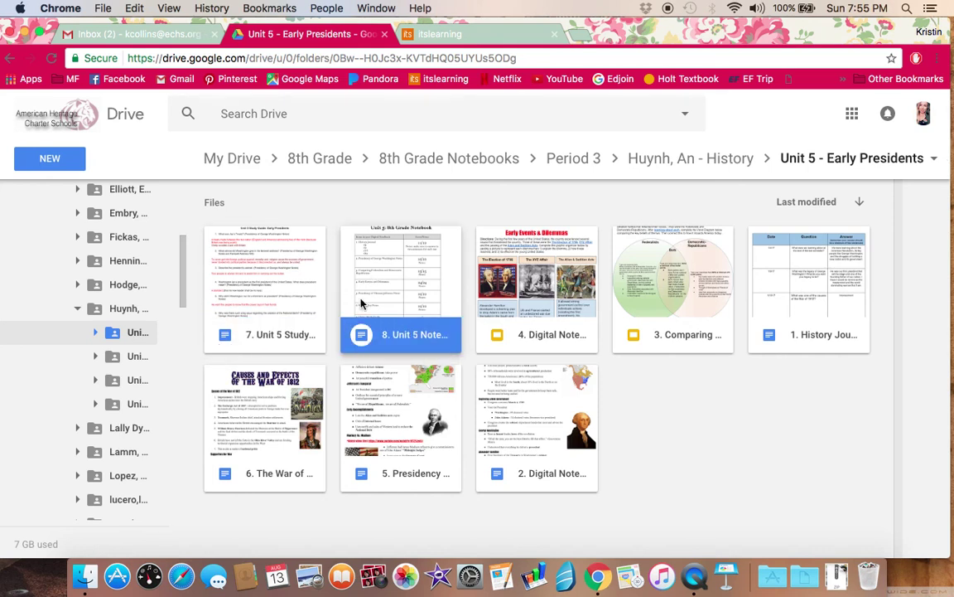
pyautogui.click(273, 292)
pyautogui.click(678, 434)
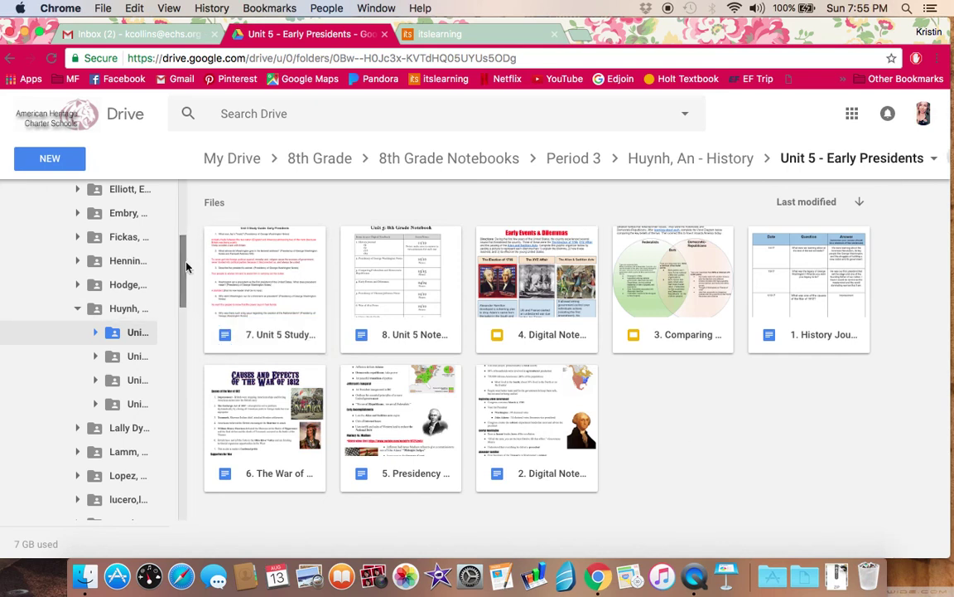
# Step: Browse the Unit 6 - Westward Expansion files, then return to My Drive
pyautogui.click(129, 359)
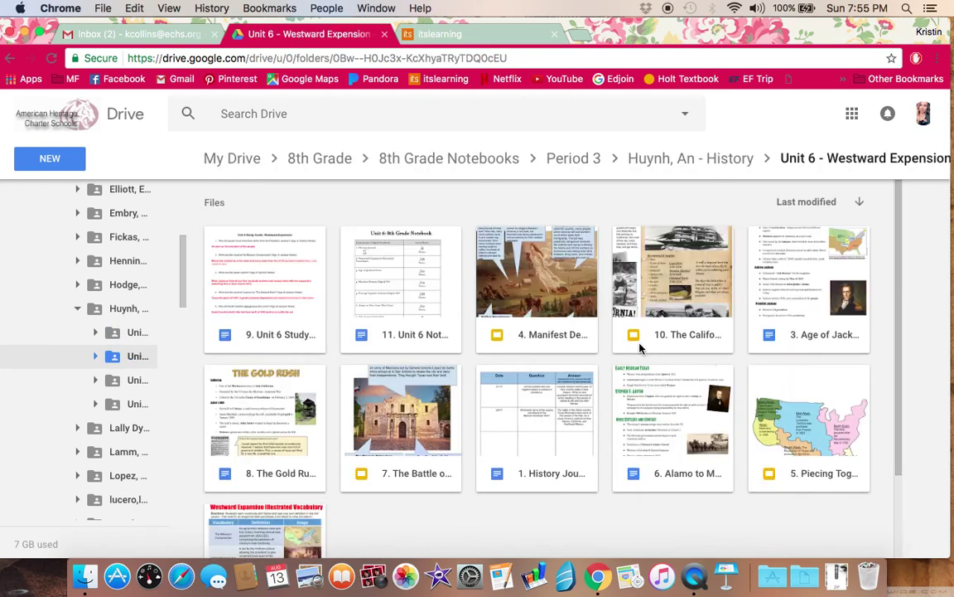
pyautogui.scroll(-2, 638, 347)
pyautogui.scroll(2, 639, 347)
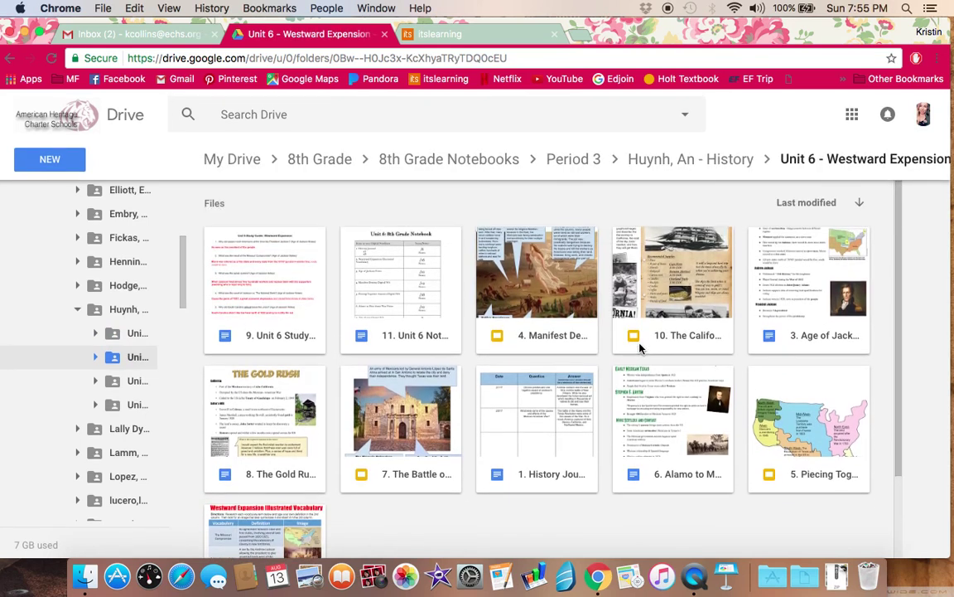
pyautogui.scroll(-4, 639, 347)
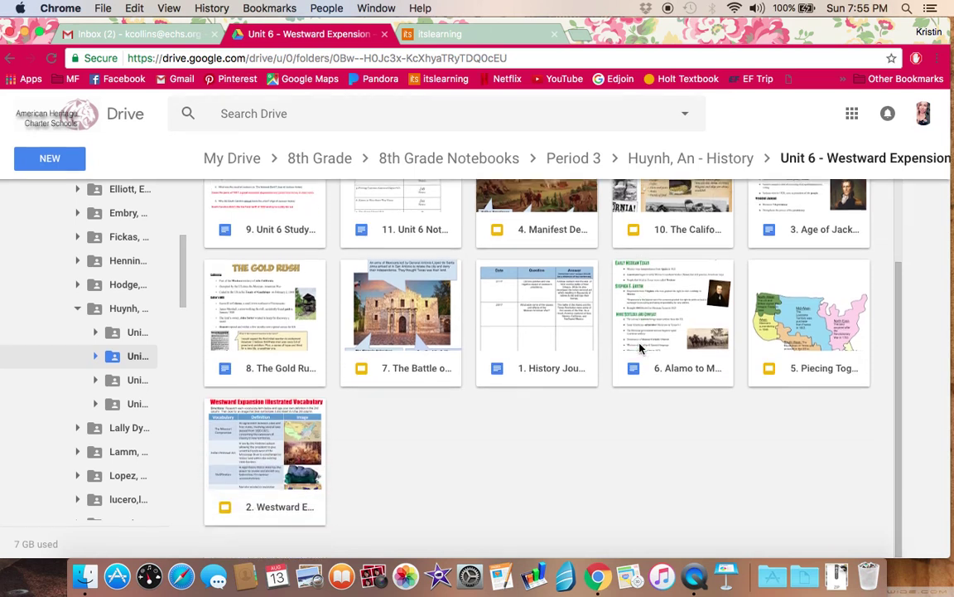
pyautogui.scroll(4, 639, 347)
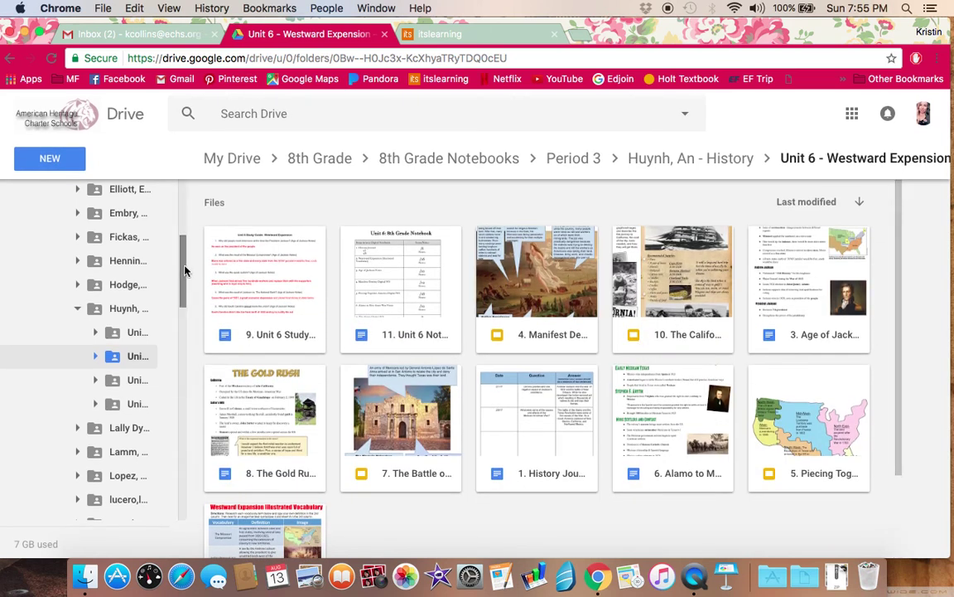
pyautogui.moveTo(183, 269); pyautogui.dragTo(166, 178)
pyautogui.click(104, 205)
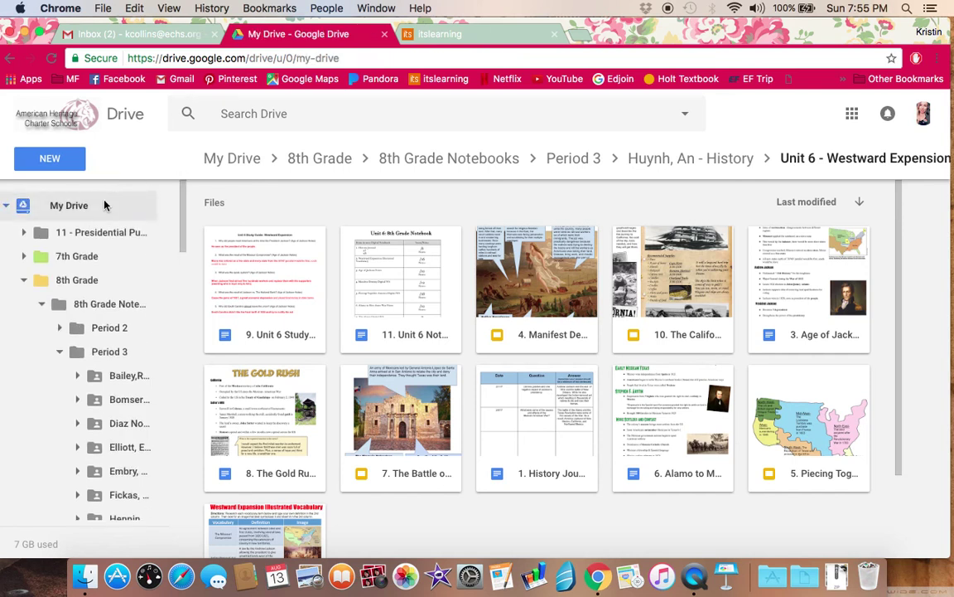